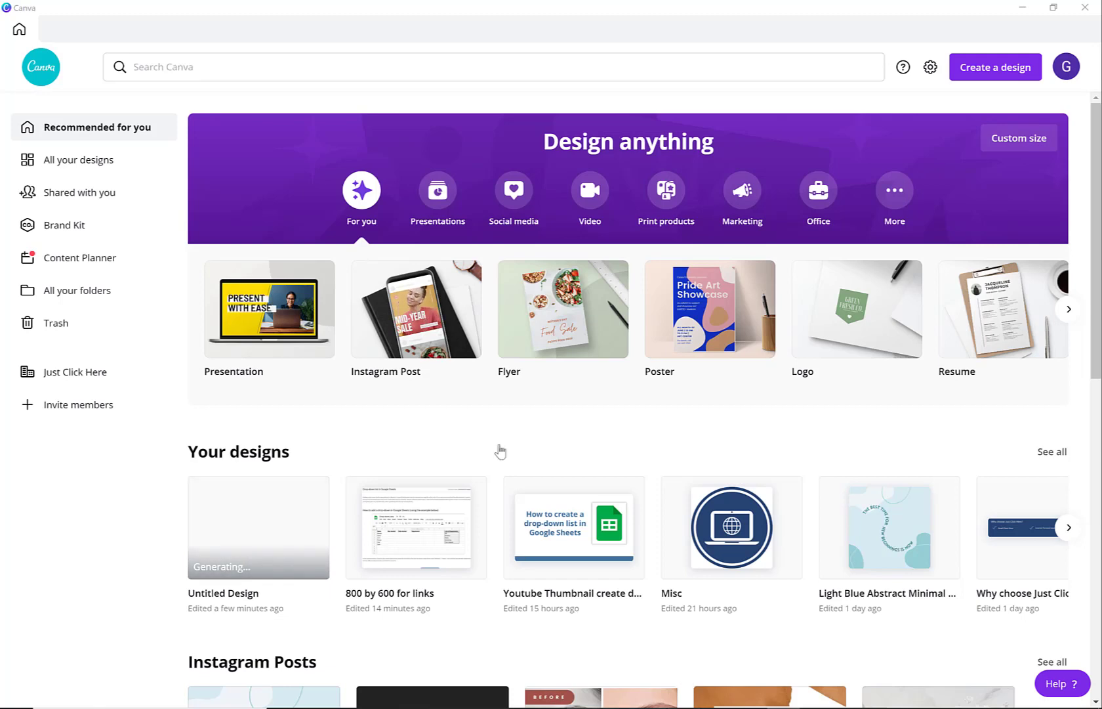
# Search for the recent term "instagram post" and create a new design from the blank template.
pyautogui.click(204, 71)
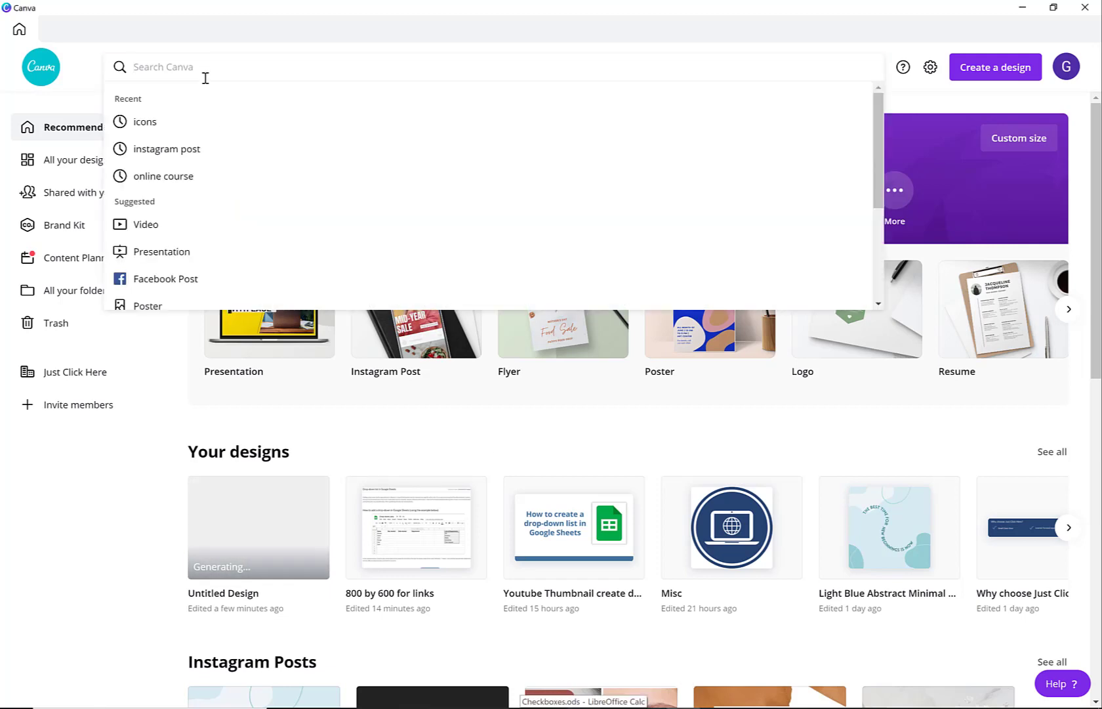
pyautogui.click(229, 151)
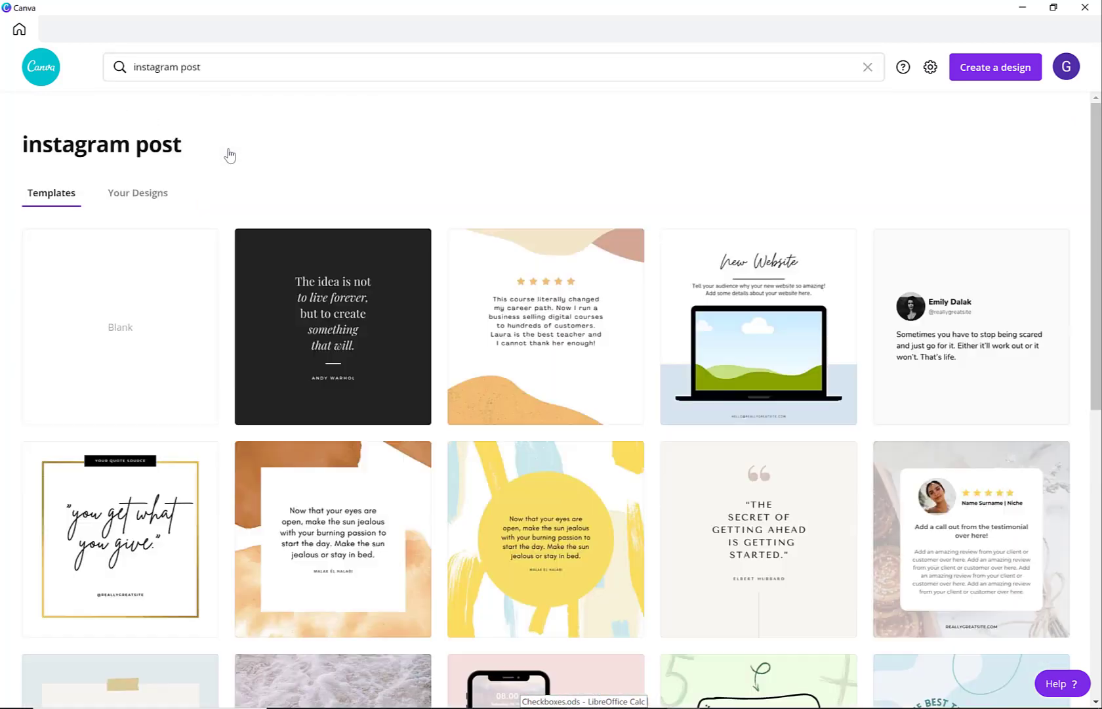
pyautogui.click(154, 295)
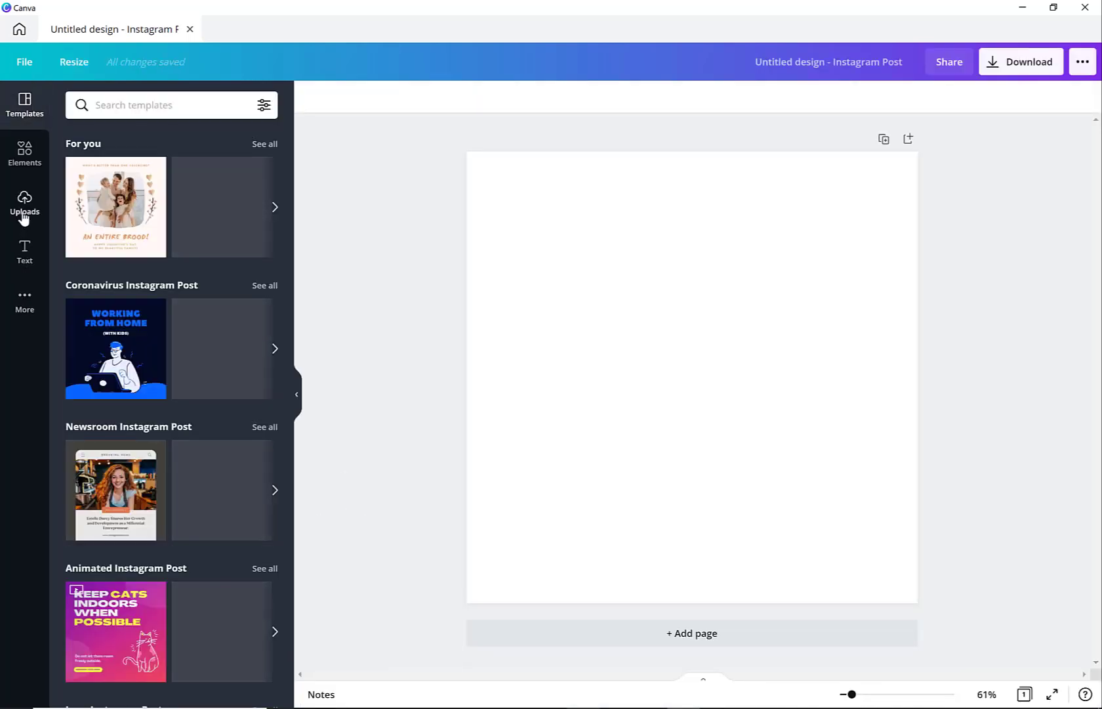
# Insert the uploaded daisy photo with the dark blue-green background onto the blank page.
pyautogui.click(25, 215)
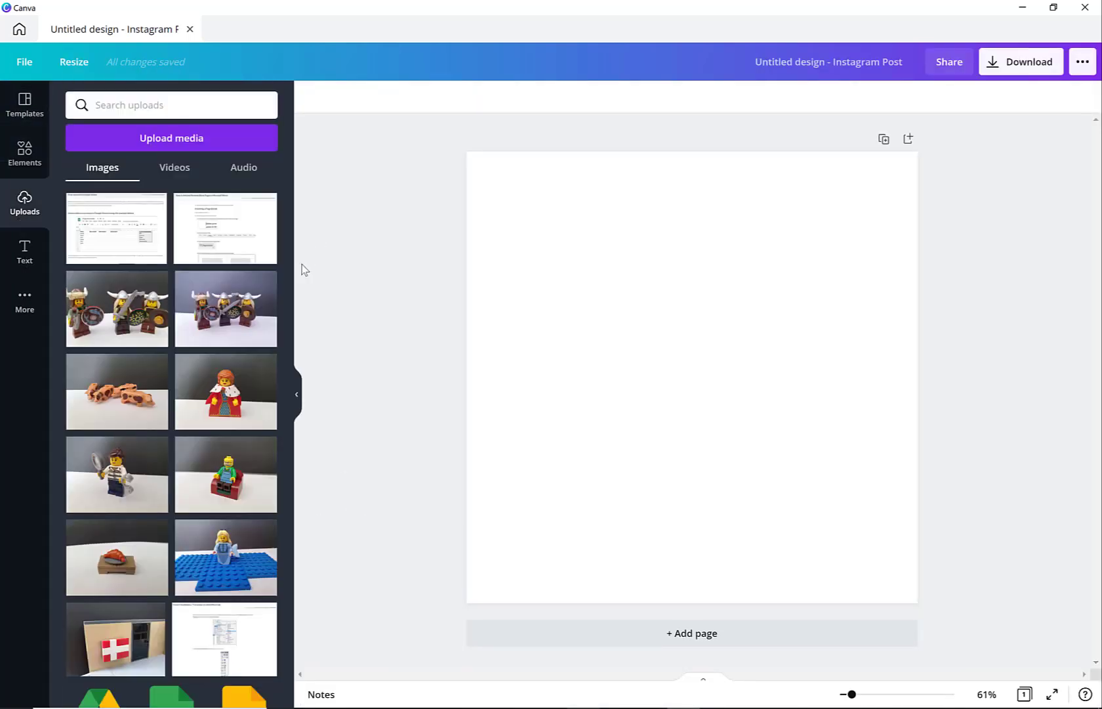
pyautogui.scroll(-2, 220, 333)
pyautogui.scroll(-4, 220, 334)
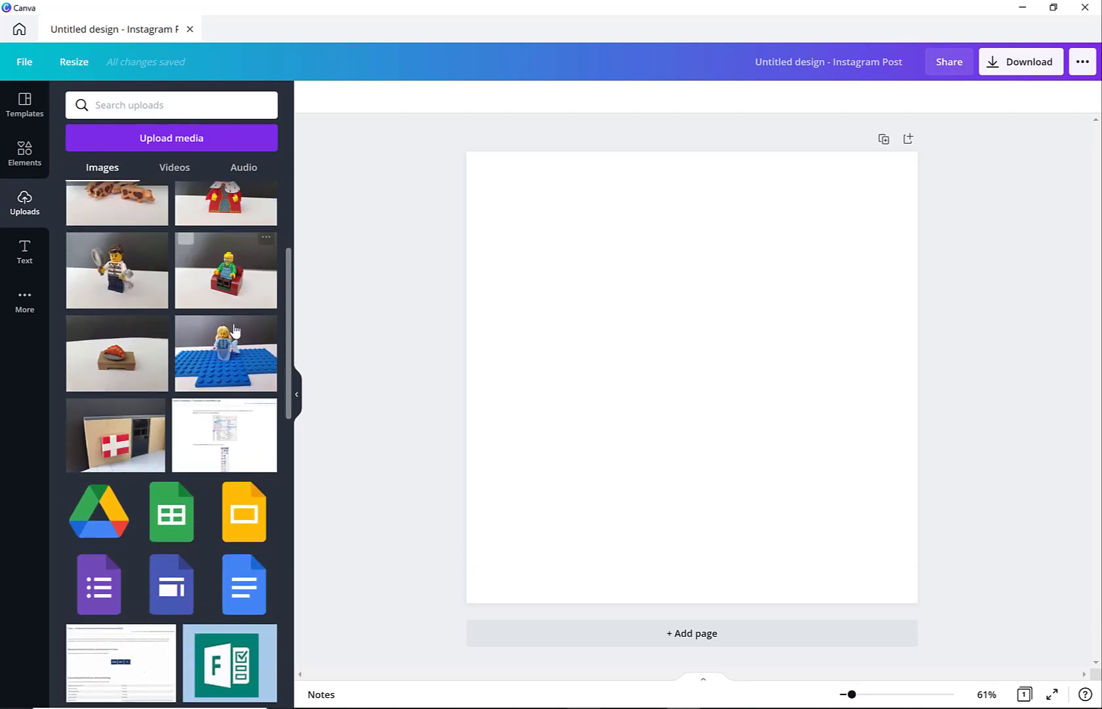
pyautogui.scroll(-4, 236, 329)
pyautogui.scroll(-8, 236, 329)
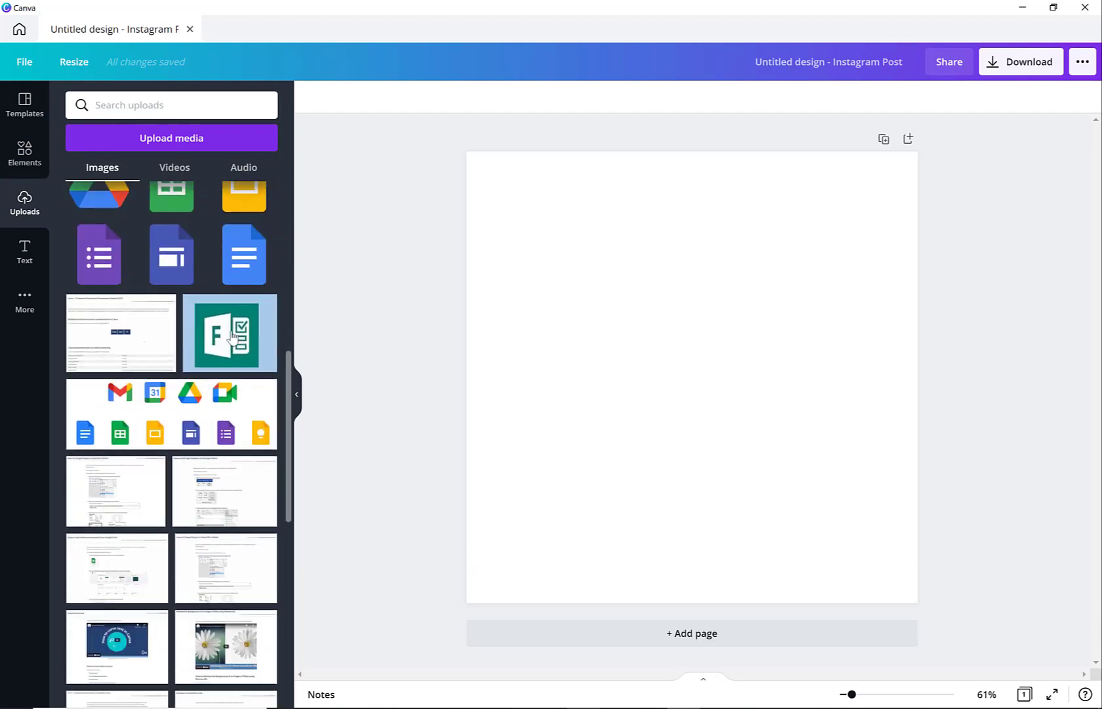
pyautogui.scroll(-13, 221, 448)
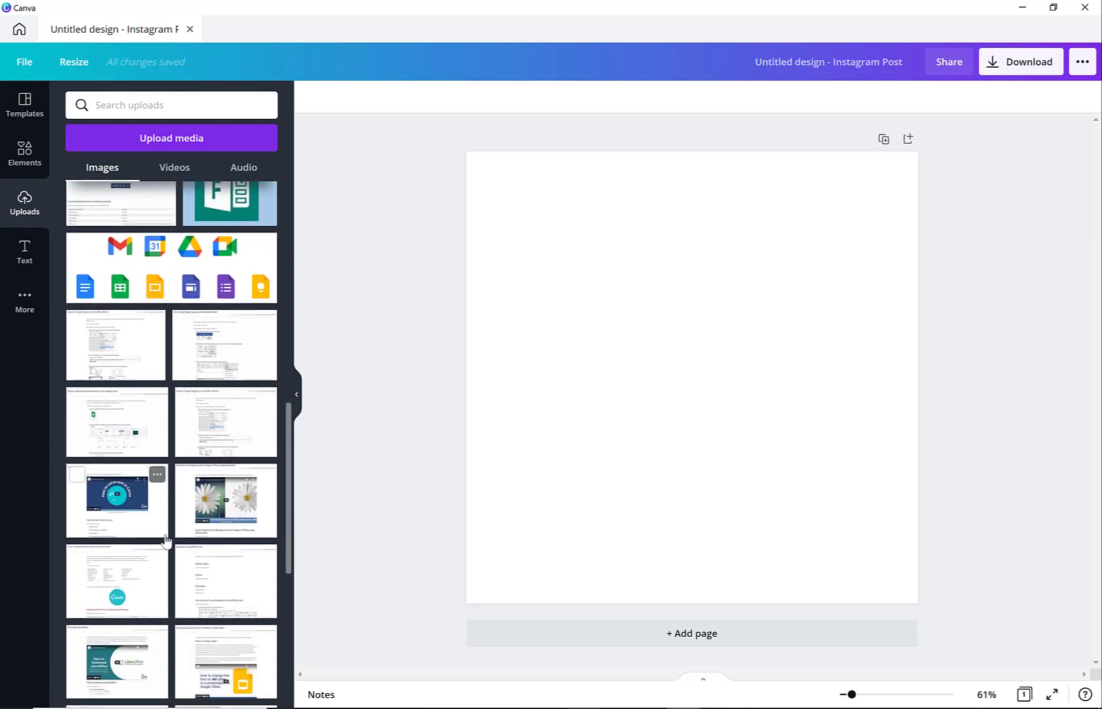
pyautogui.scroll(-20, 220, 574)
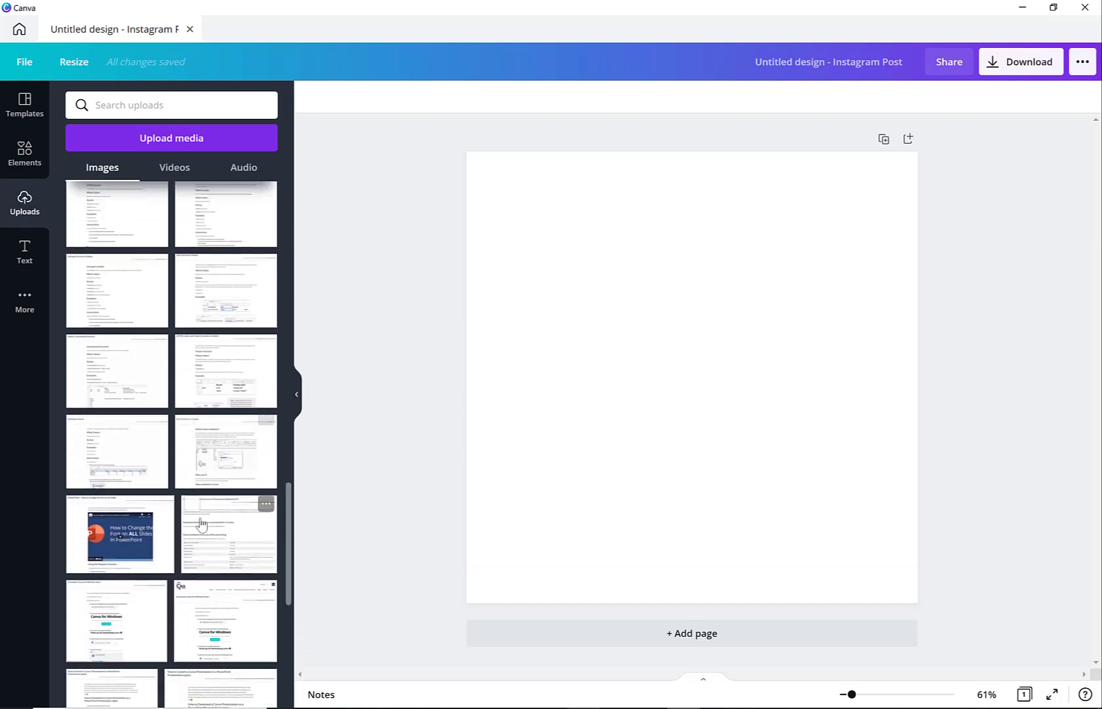
pyautogui.scroll(-4, 204, 523)
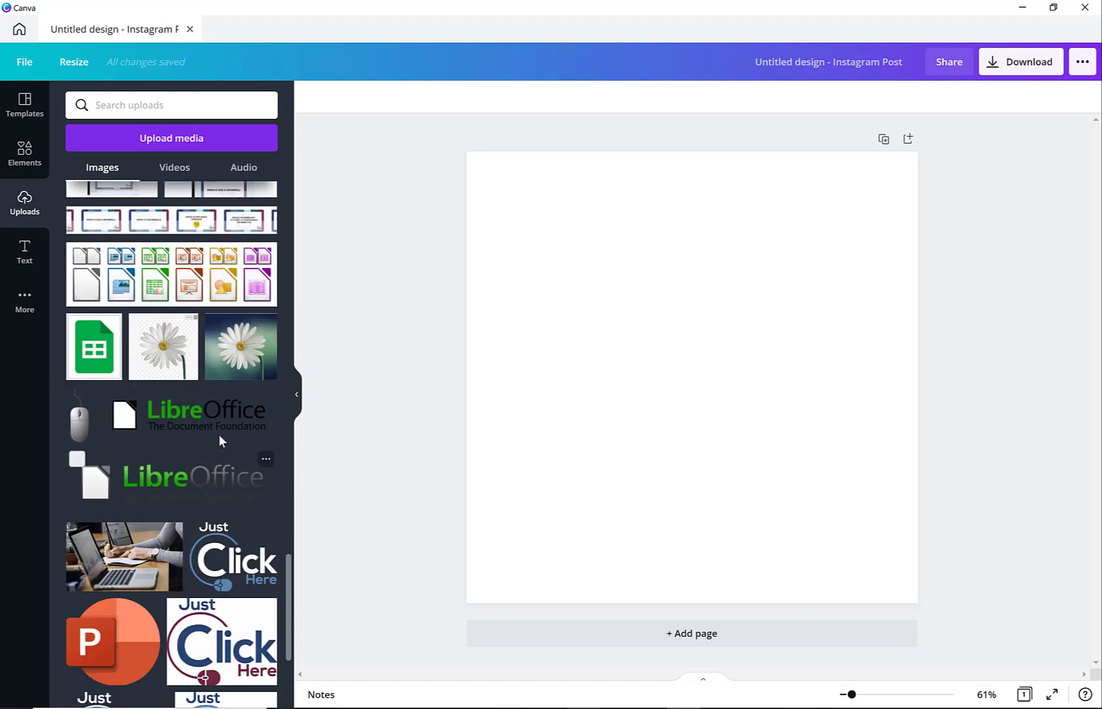
pyautogui.click(242, 355)
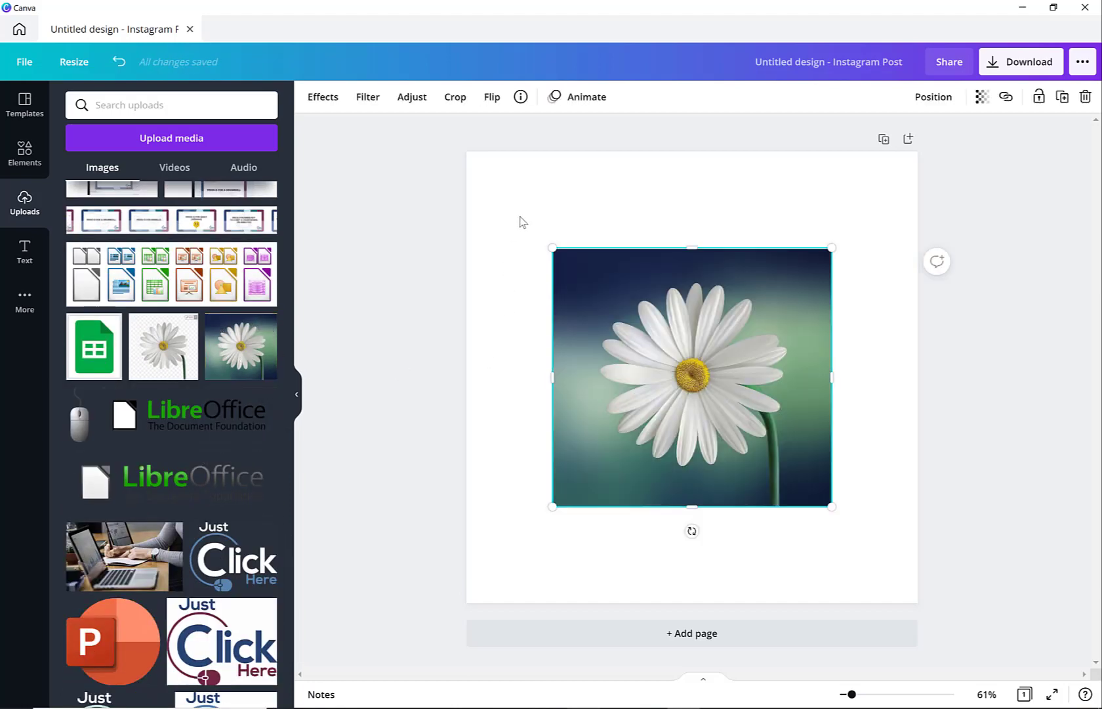
# Enlarge the daisy photo from its corners so it covers most of the page, keeping it centred.
pyautogui.moveTo(526, 229); pyautogui.dragTo(489, 193)
pyautogui.moveTo(879, 547); pyautogui.dragTo(892, 561)
pyautogui.moveTo(751, 451)
pyautogui.mouseDown()
pyautogui.moveTo(743, 446)
pyautogui.moveTo(751, 443)
pyautogui.mouseUp()
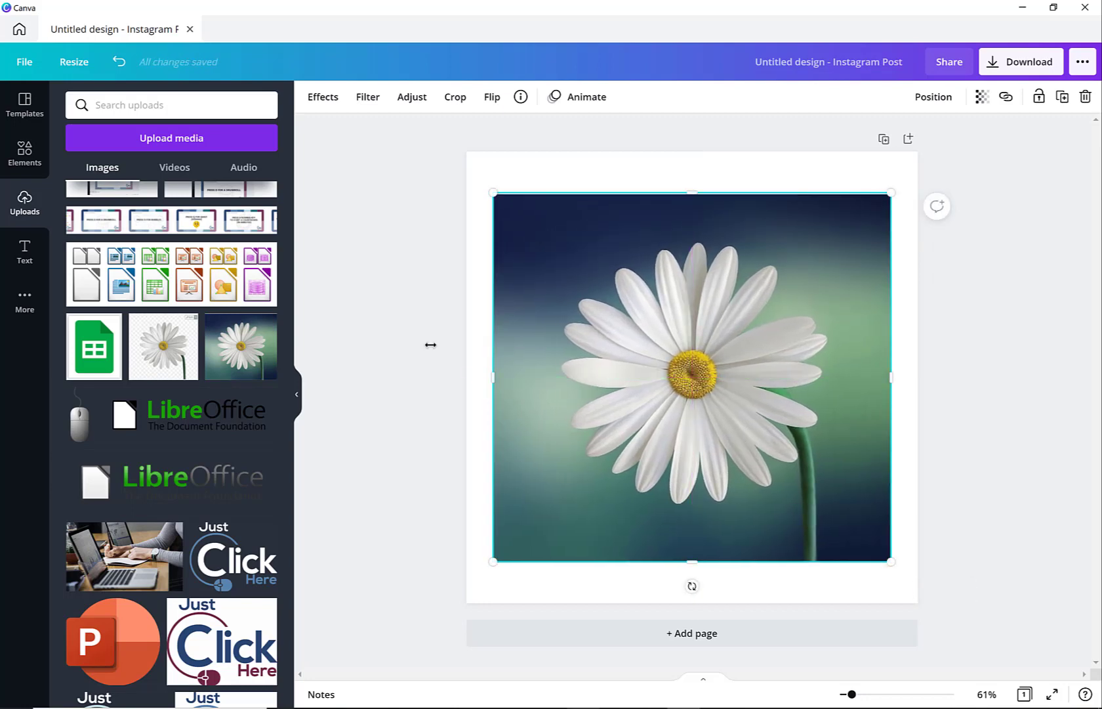
# Remove the background of the selected daisy photo with the Background Remover effect.
pyautogui.click(300, 407)
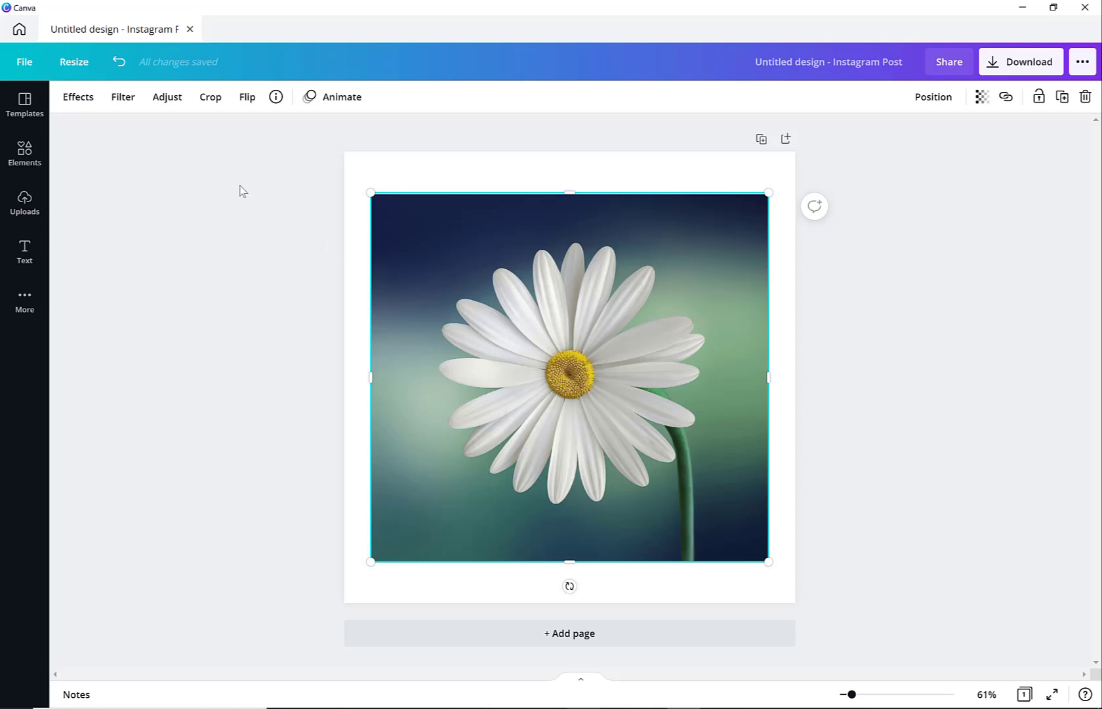
pyautogui.click(87, 101)
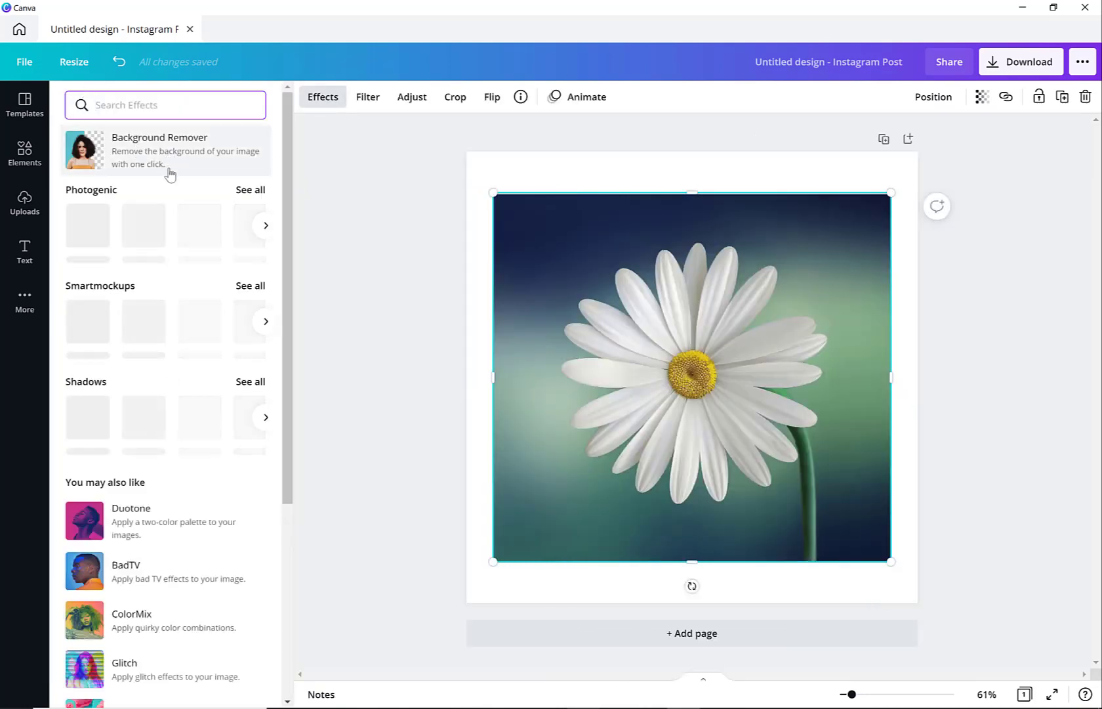
pyautogui.click(191, 152)
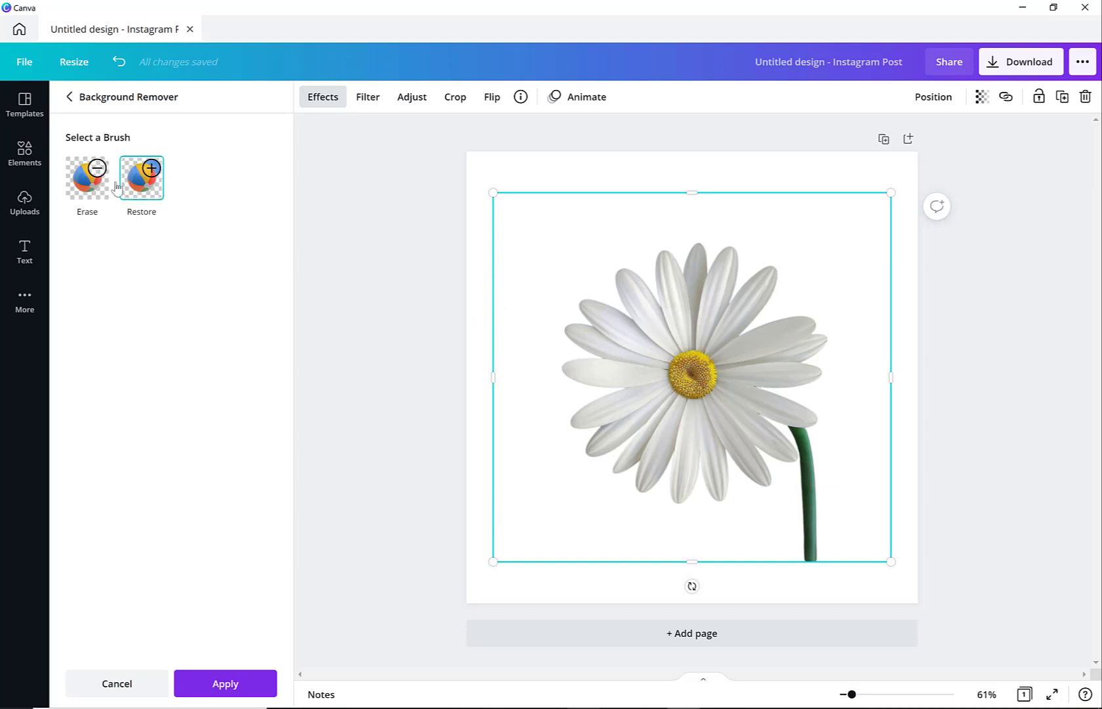
# Restore a patch of background around the daisy's left petals using the Restore brush at size 13.
pyautogui.click(148, 191)
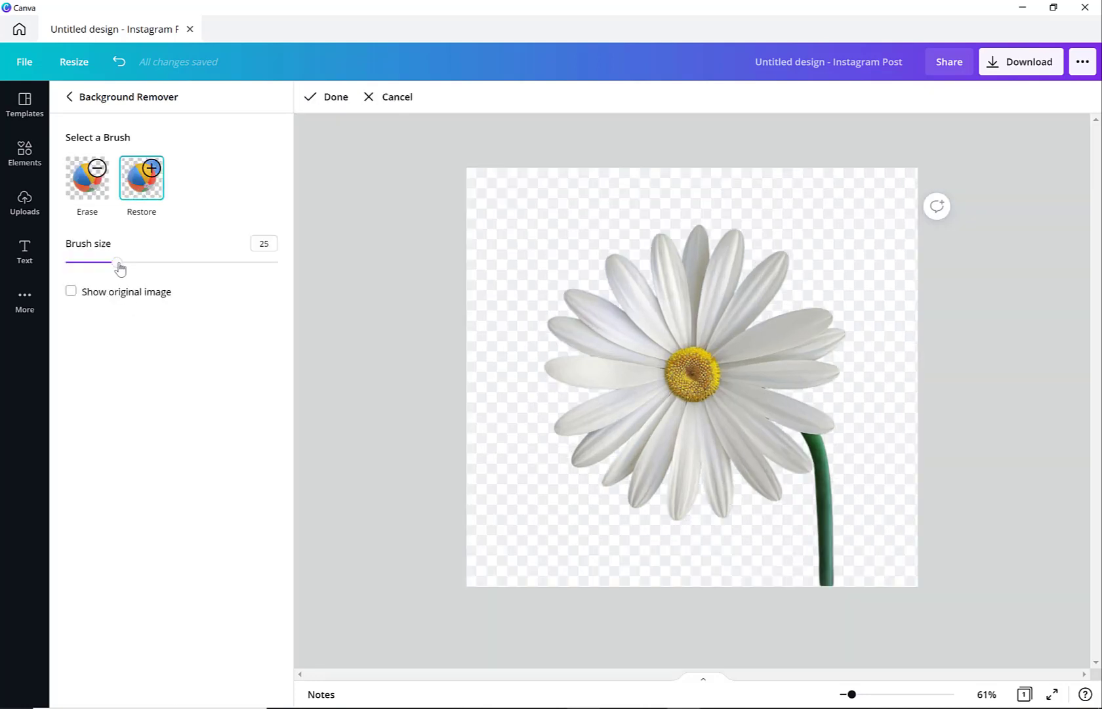
pyautogui.moveTo(116, 270); pyautogui.dragTo(93, 278)
pyautogui.moveTo(624, 386)
pyautogui.mouseDown()
pyautogui.moveTo(559, 404)
pyautogui.moveTo(610, 387)
pyautogui.moveTo(559, 392)
pyautogui.moveTo(565, 336)
pyautogui.moveTo(568, 354)
pyautogui.moveTo(593, 356)
pyautogui.moveTo(556, 336)
pyautogui.moveTo(558, 424)
pyautogui.moveTo(584, 399)
pyautogui.mouseUp()
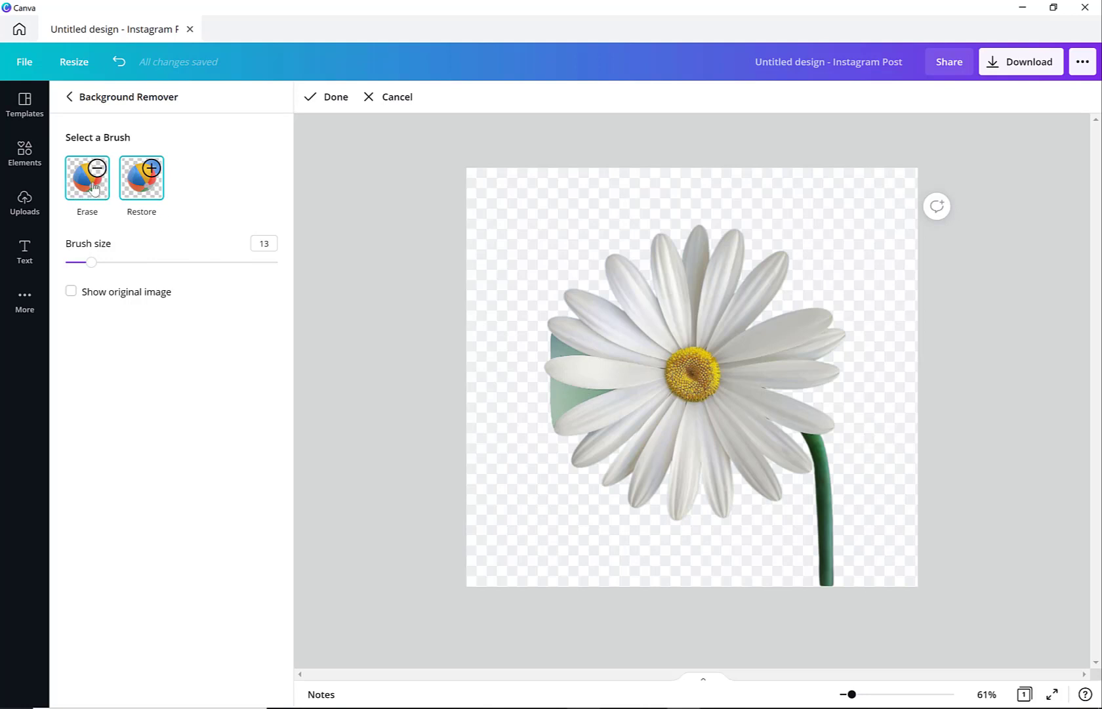
# Erase the restored patch and petal tip at the daisy's lower left, and briefly compare with the original image.
pyautogui.click(94, 188)
pyautogui.moveTo(549, 424)
pyautogui.mouseDown()
pyautogui.moveTo(561, 392)
pyautogui.moveTo(549, 402)
pyautogui.moveTo(547, 383)
pyautogui.moveTo(573, 391)
pyautogui.moveTo(558, 420)
pyautogui.mouseUp()
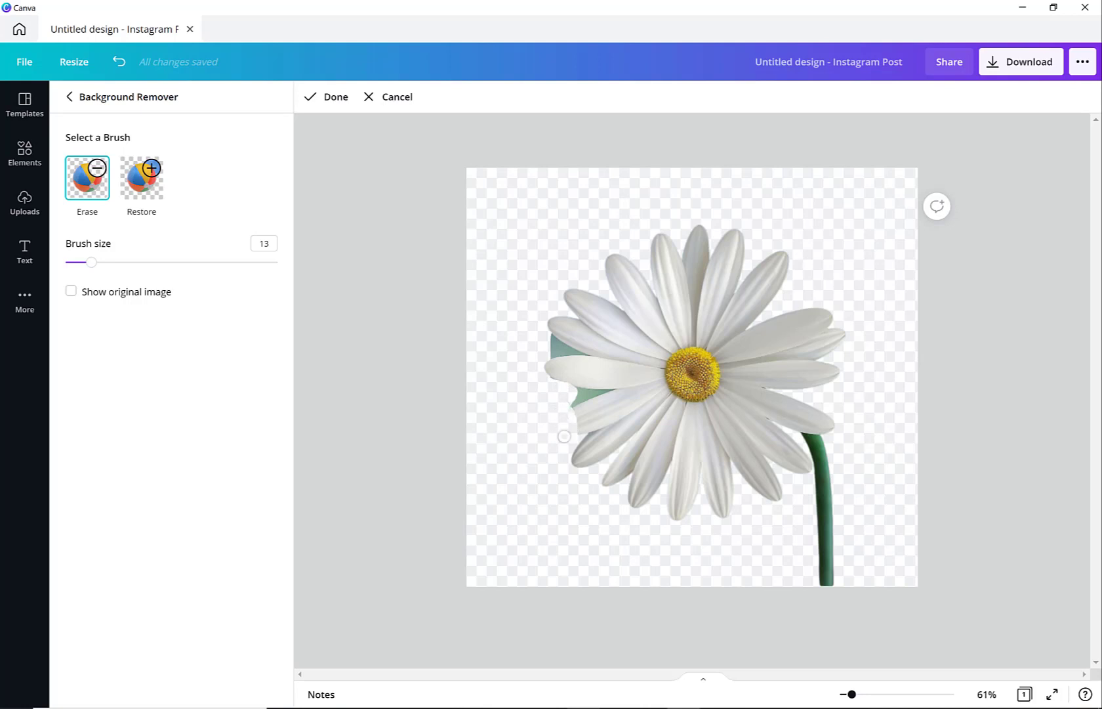
pyautogui.click(121, 301)
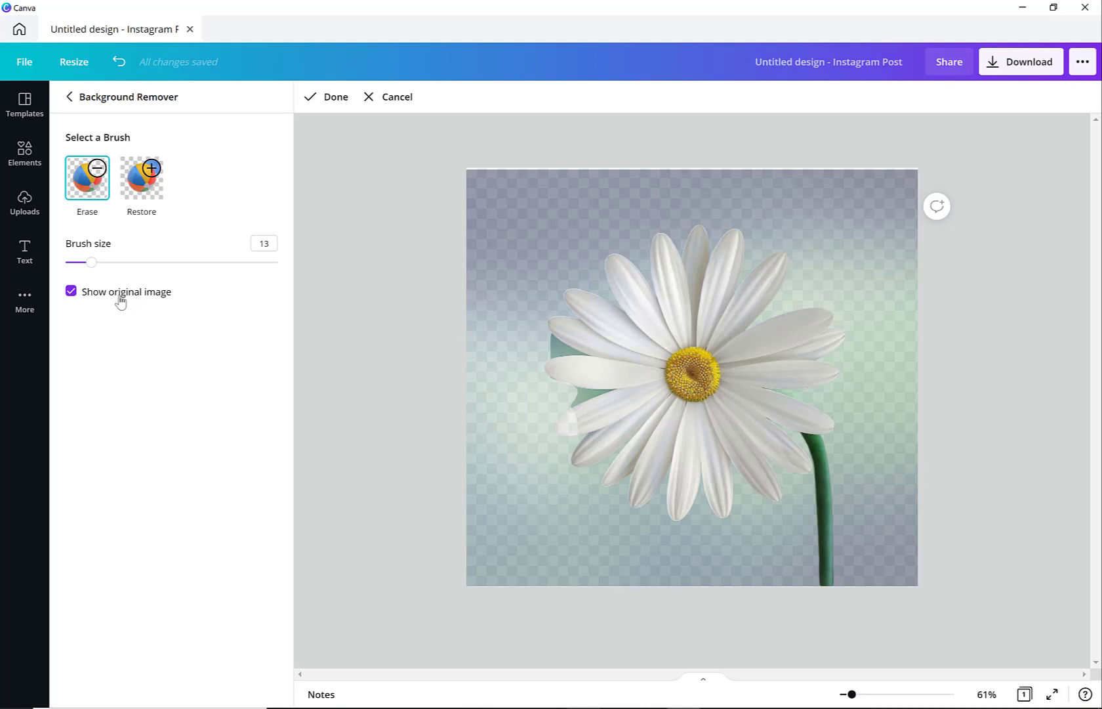
pyautogui.click(121, 301)
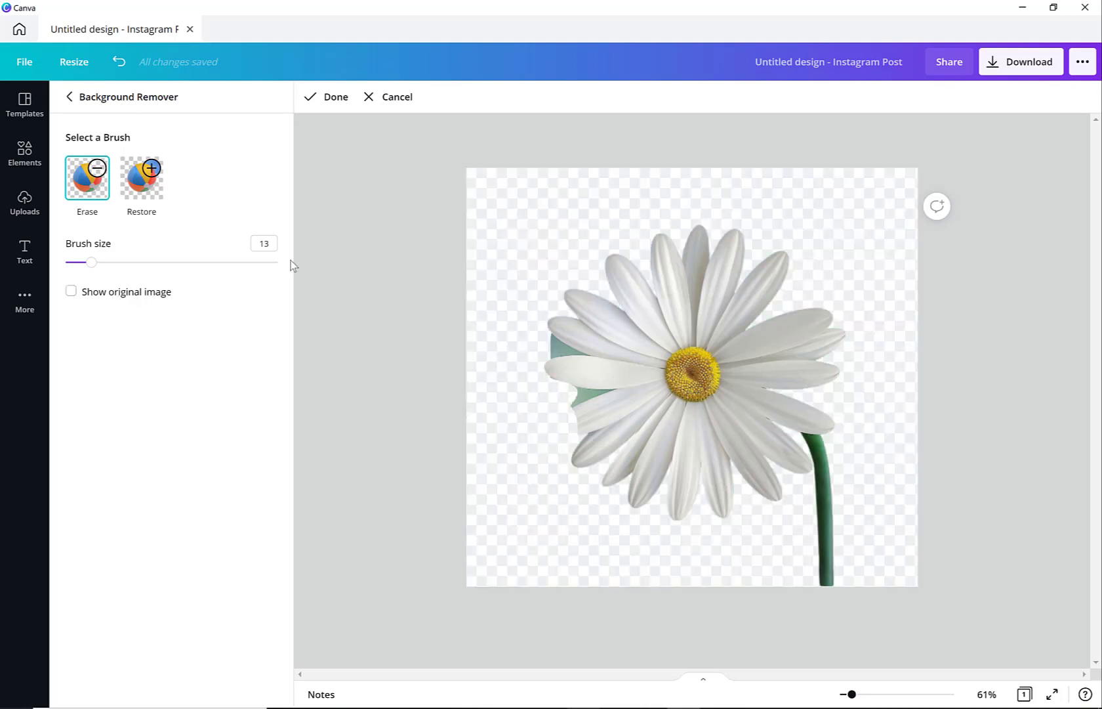
# Restore the erased petal tip at the daisy's lower left and apply the background removal to the photo.
pyautogui.click(146, 187)
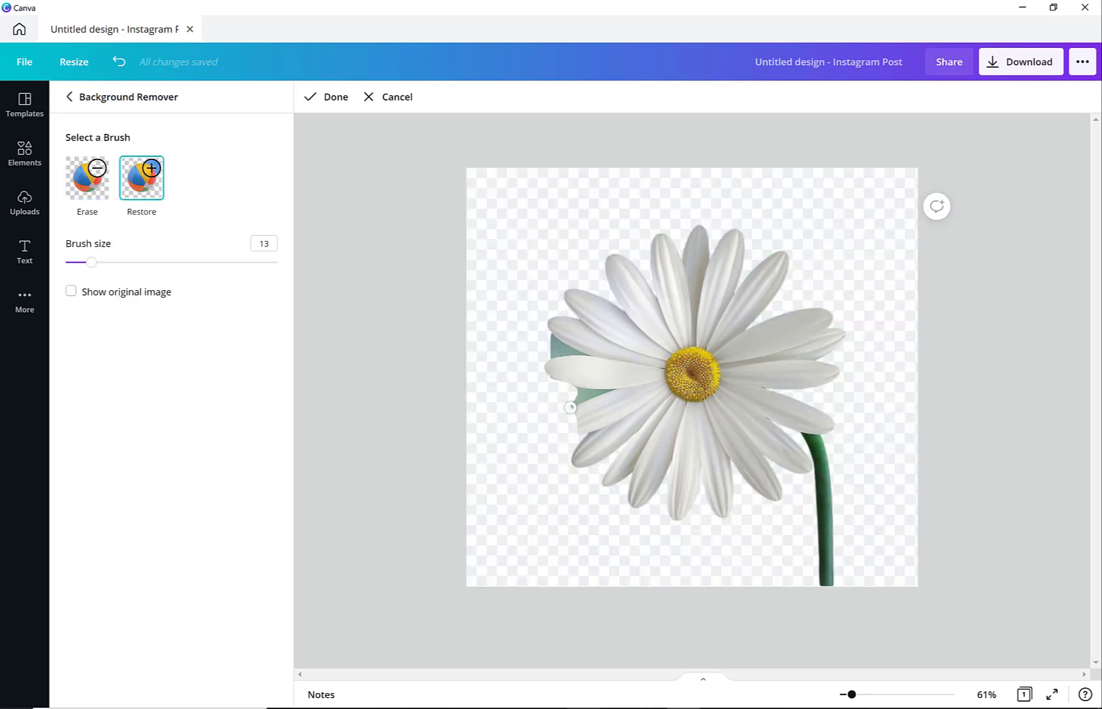
pyautogui.moveTo(576, 410)
pyautogui.mouseDown()
pyautogui.moveTo(555, 434)
pyautogui.moveTo(589, 423)
pyautogui.moveTo(555, 431)
pyautogui.moveTo(574, 399)
pyautogui.moveTo(551, 430)
pyautogui.mouseUp()
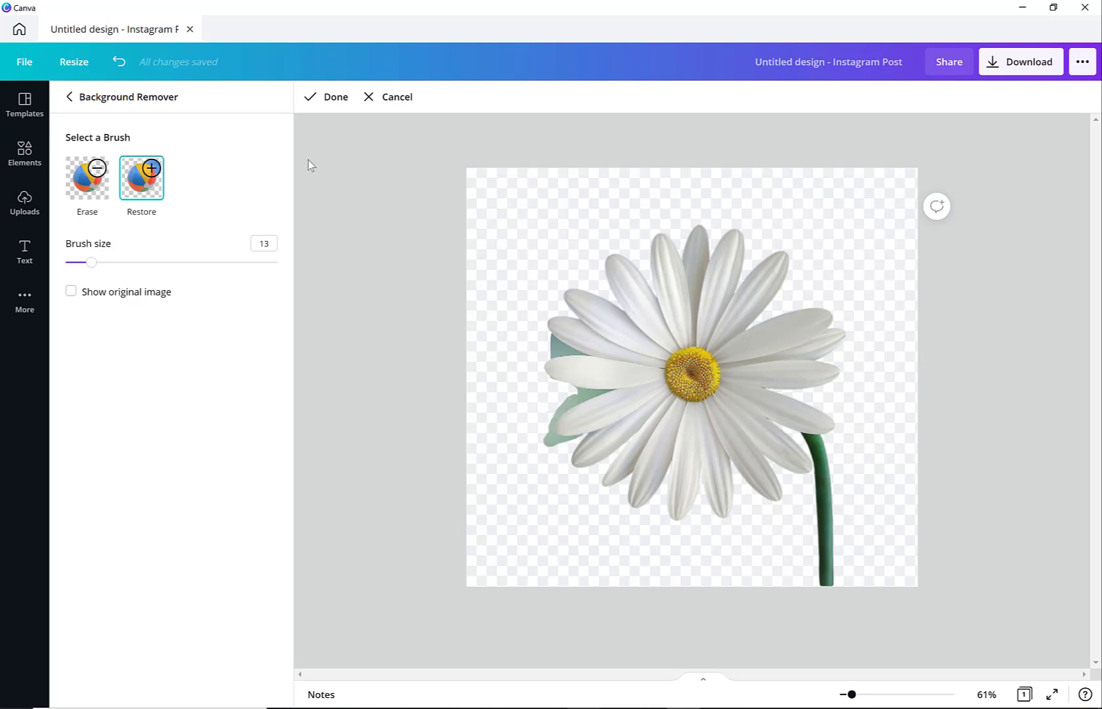
pyautogui.click(333, 98)
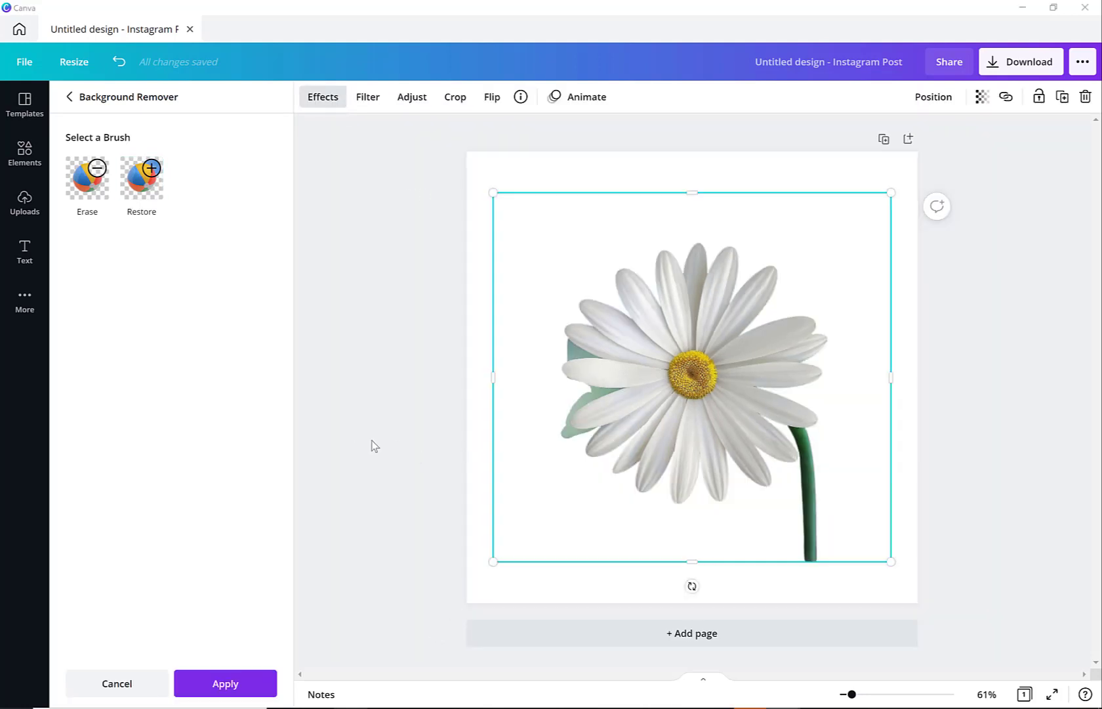
pyautogui.click(253, 683)
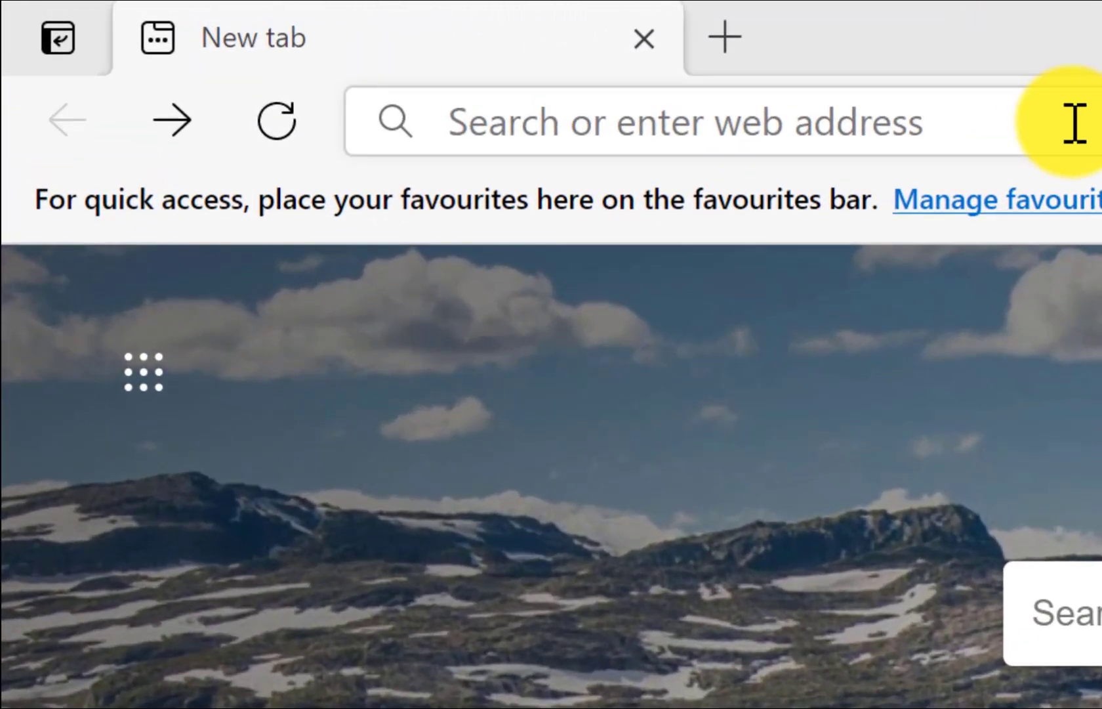
# Switch to the browser, open remove.bg and upload the daisy JPG from the Background Removal folder.
pyautogui.click(1075, 122)
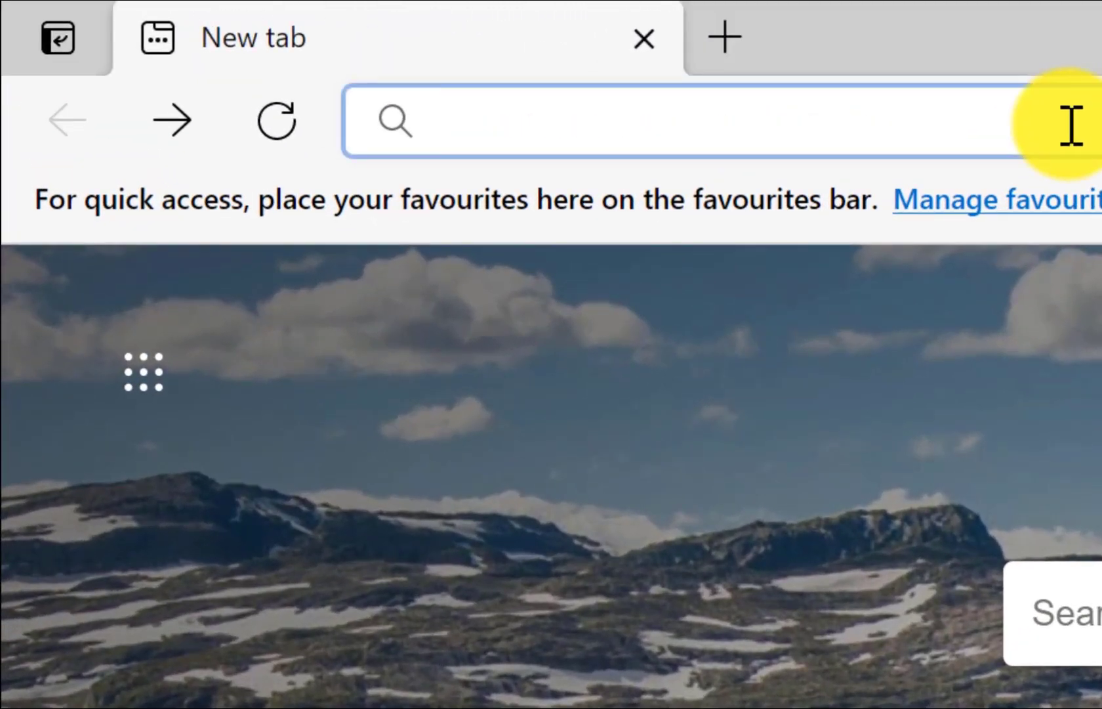
pyautogui.write('remove.bg')
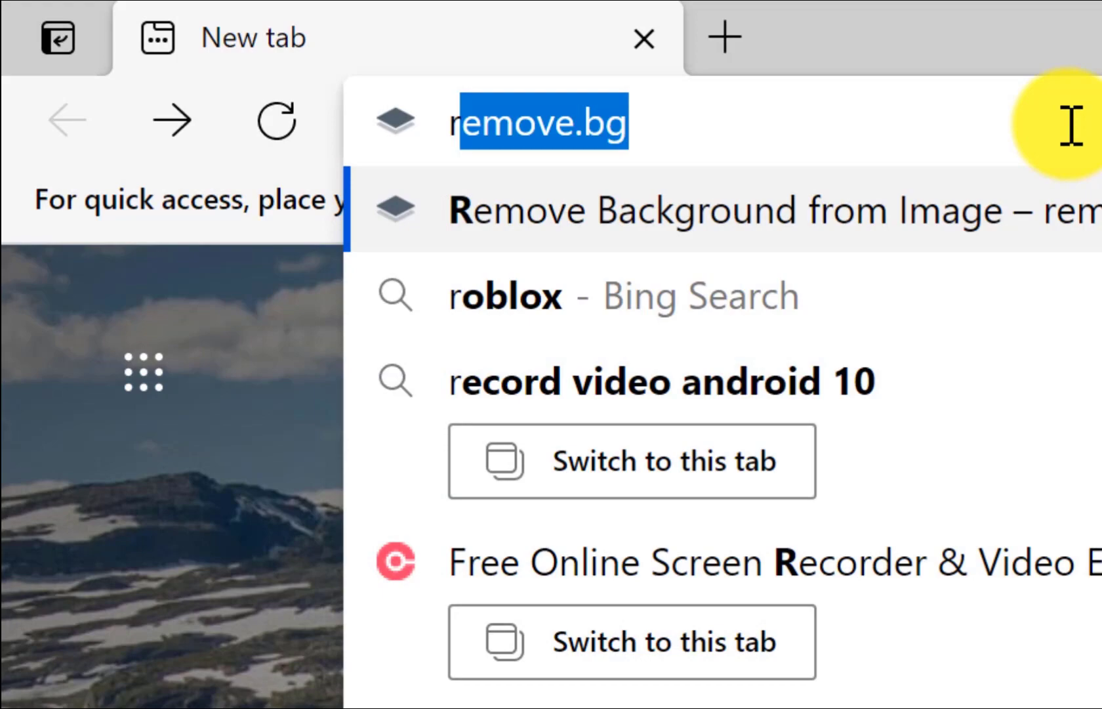
pyautogui.press('Return')
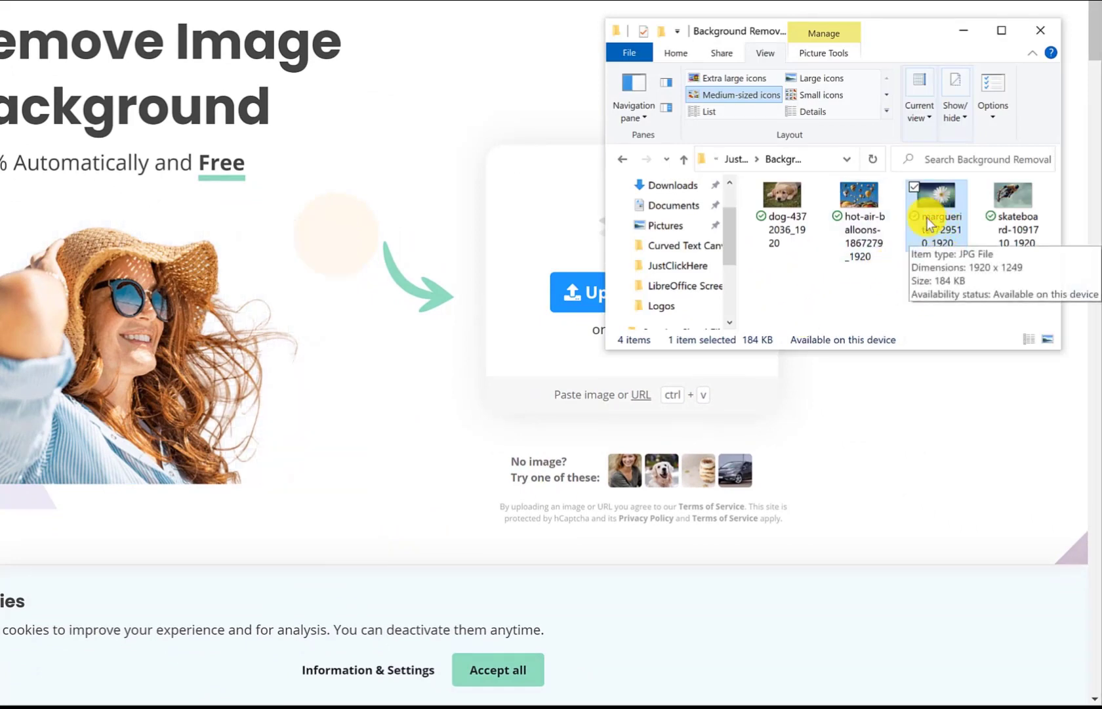
pyautogui.moveTo(928, 217); pyautogui.dragTo(312, 322)
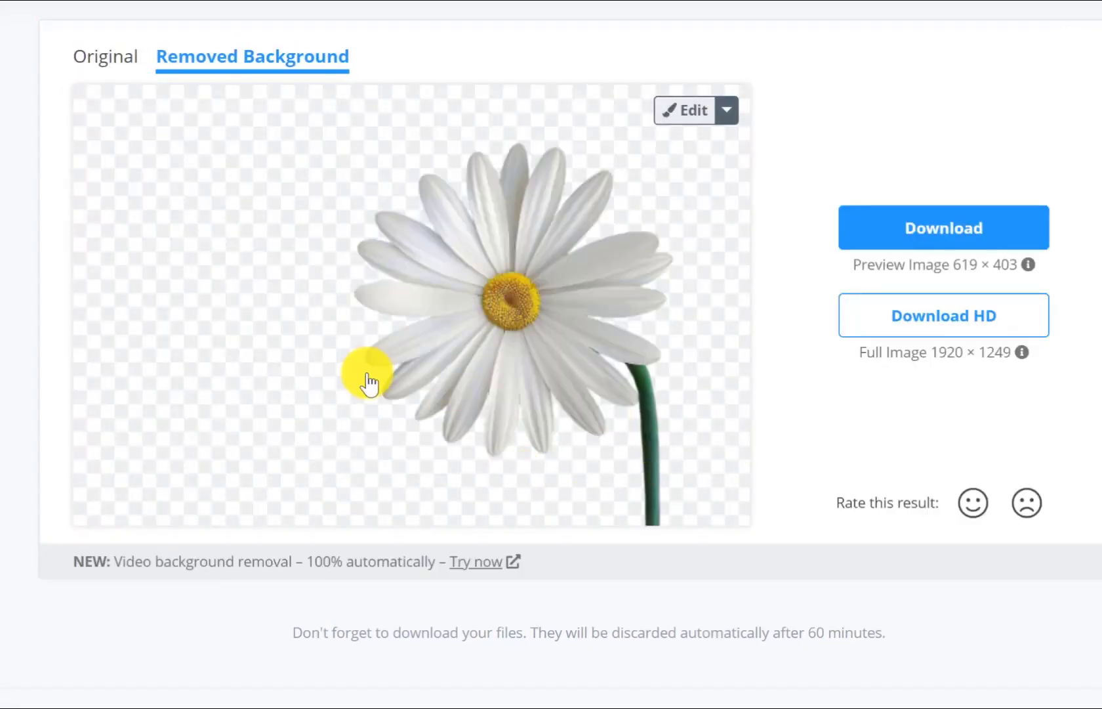
# Compare the original daisy photo with the removed-background version and open the result in the editor.
pyautogui.click(103, 74)
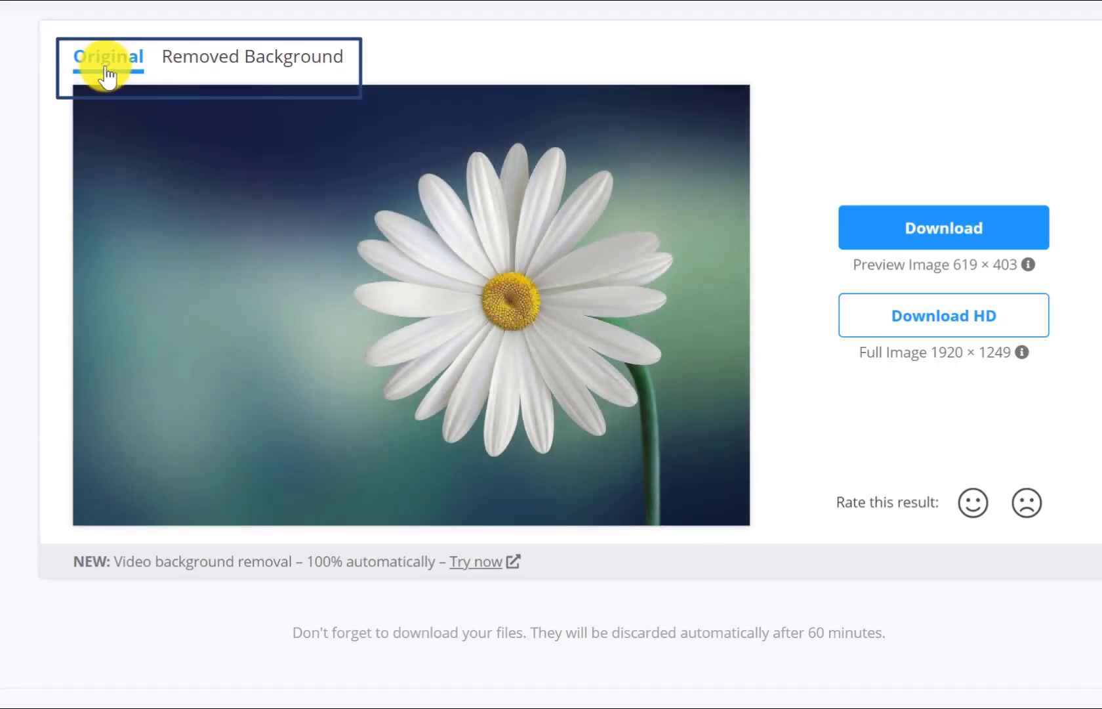
pyautogui.click(270, 66)
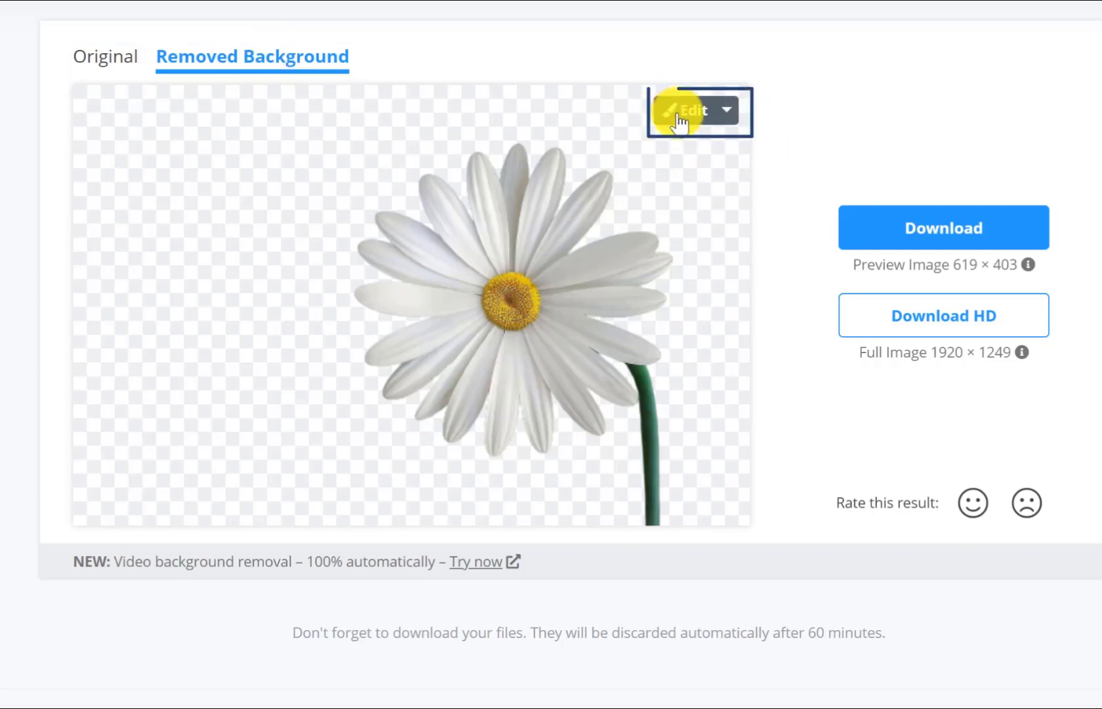
pyautogui.click(680, 120)
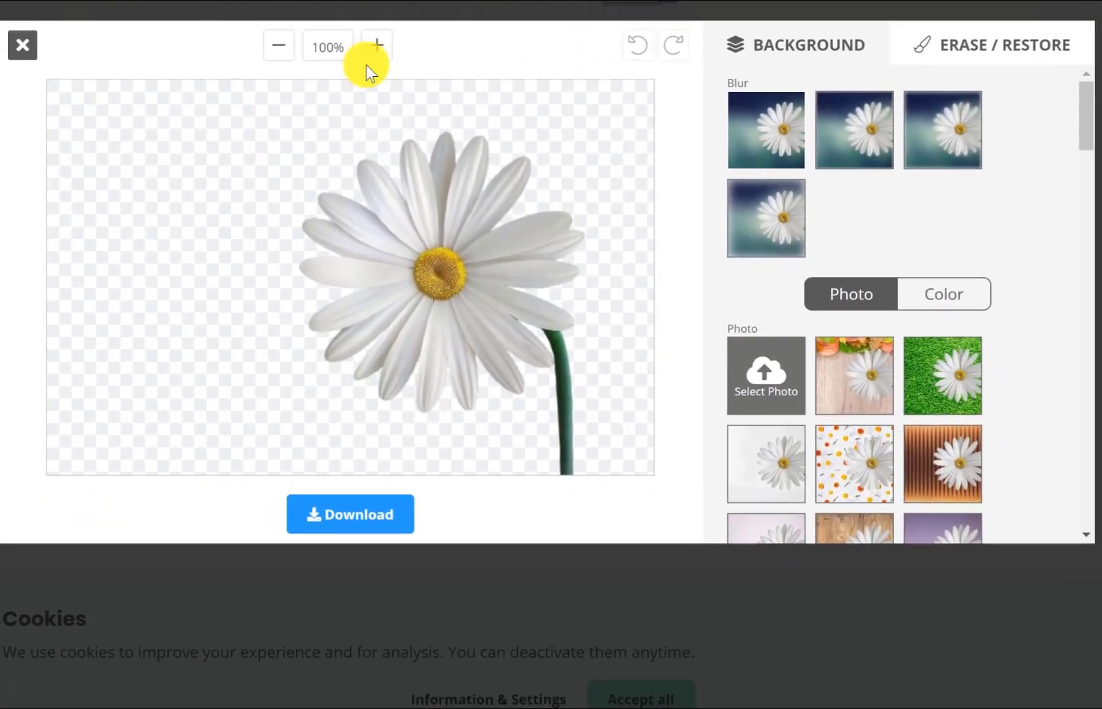
# Inspect the daisy cutout's edges at 200% zoom, including the left petals, and return the zoom to 100%.
pyautogui.click(374, 54)
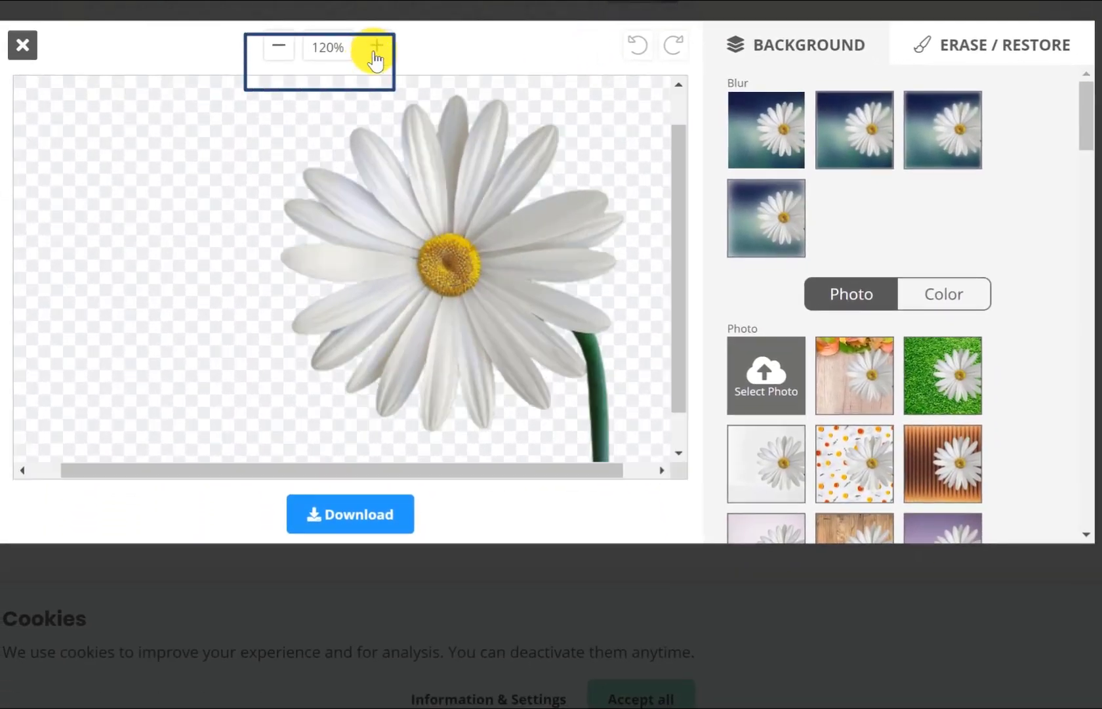
pyautogui.click(374, 54)
pyautogui.click(374, 54)
pyautogui.click(374, 54)
pyautogui.click(375, 48)
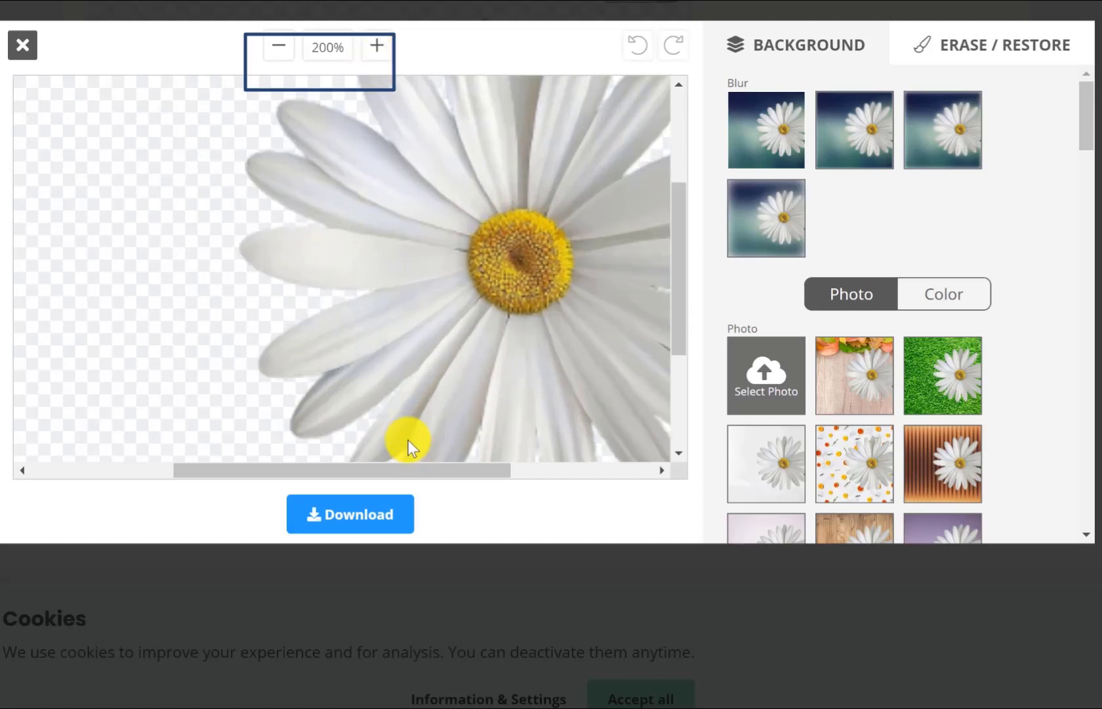
pyautogui.moveTo(415, 469); pyautogui.dragTo(395, 480)
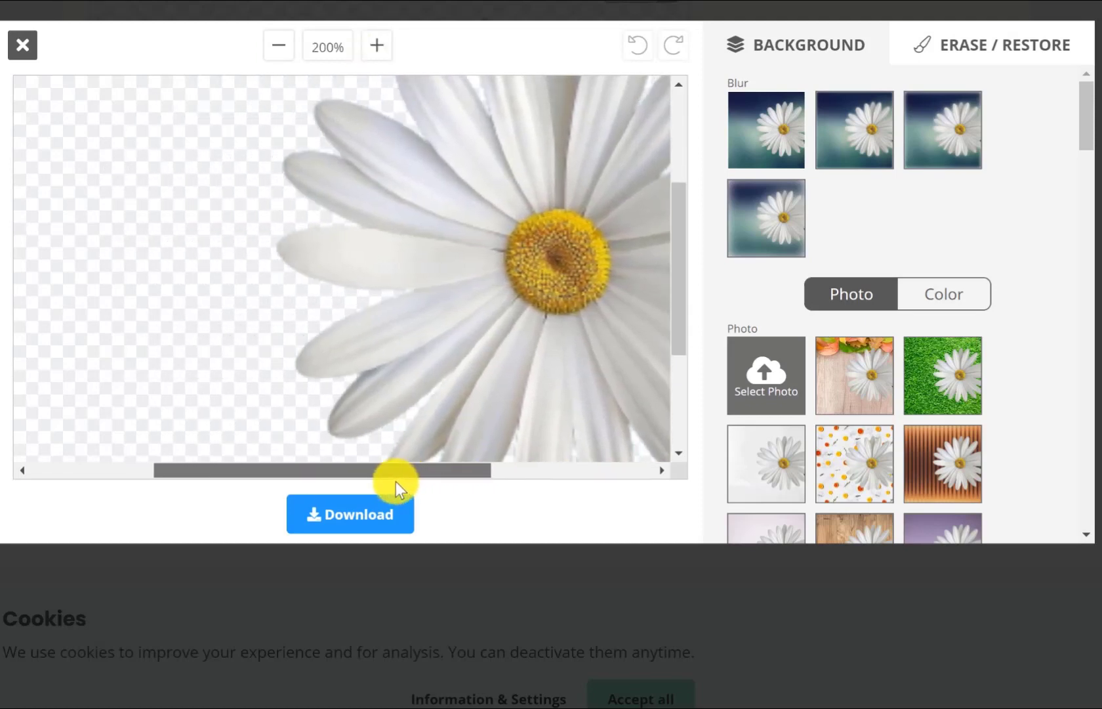
pyautogui.click(270, 55)
pyautogui.click(270, 55)
pyautogui.click(270, 56)
pyautogui.click(270, 55)
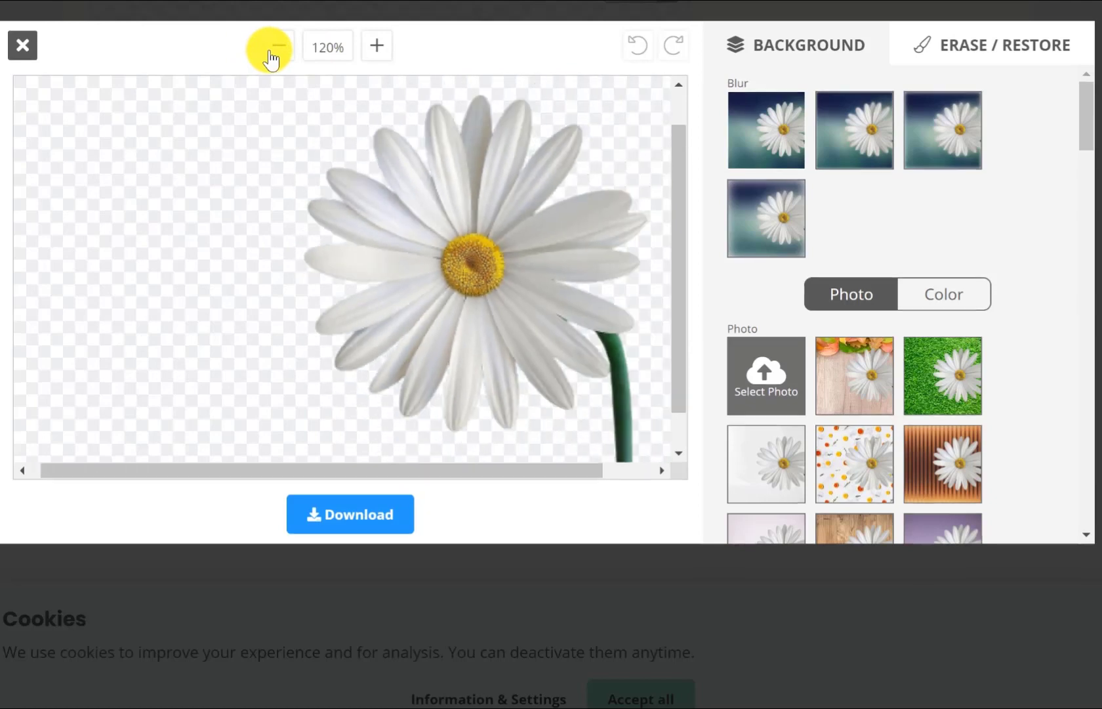
pyautogui.click(270, 55)
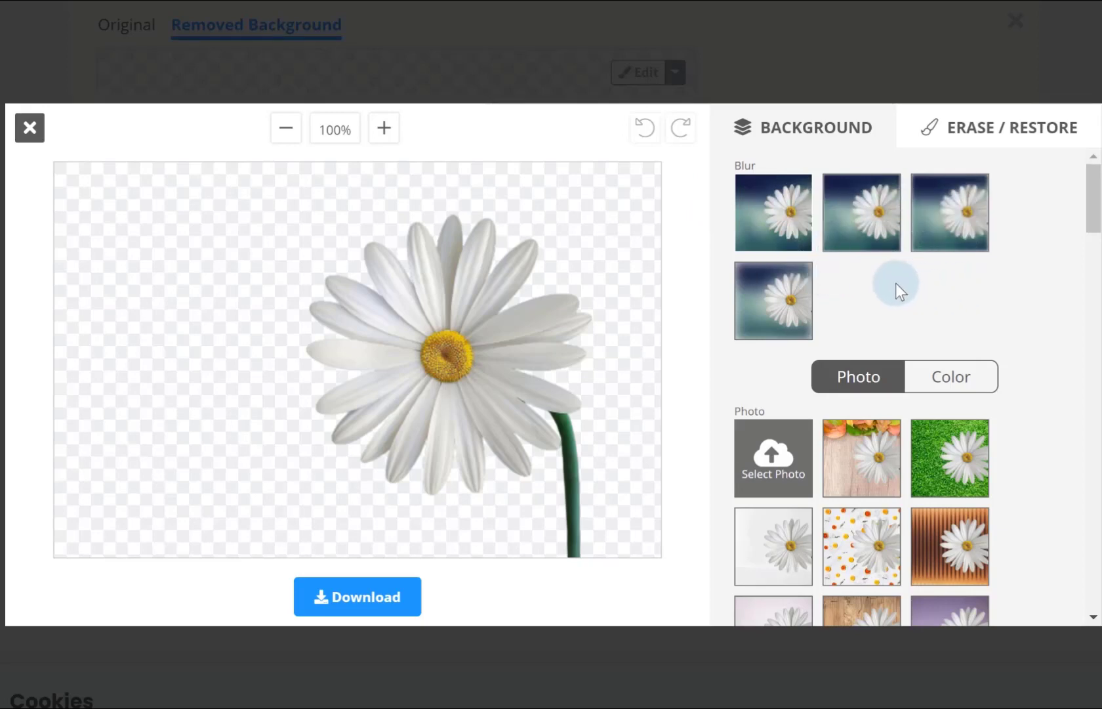
# Try preset photo backgrounds behind the daisy cutout, including the brown wooden planks.
pyautogui.scroll(-2, 900, 282)
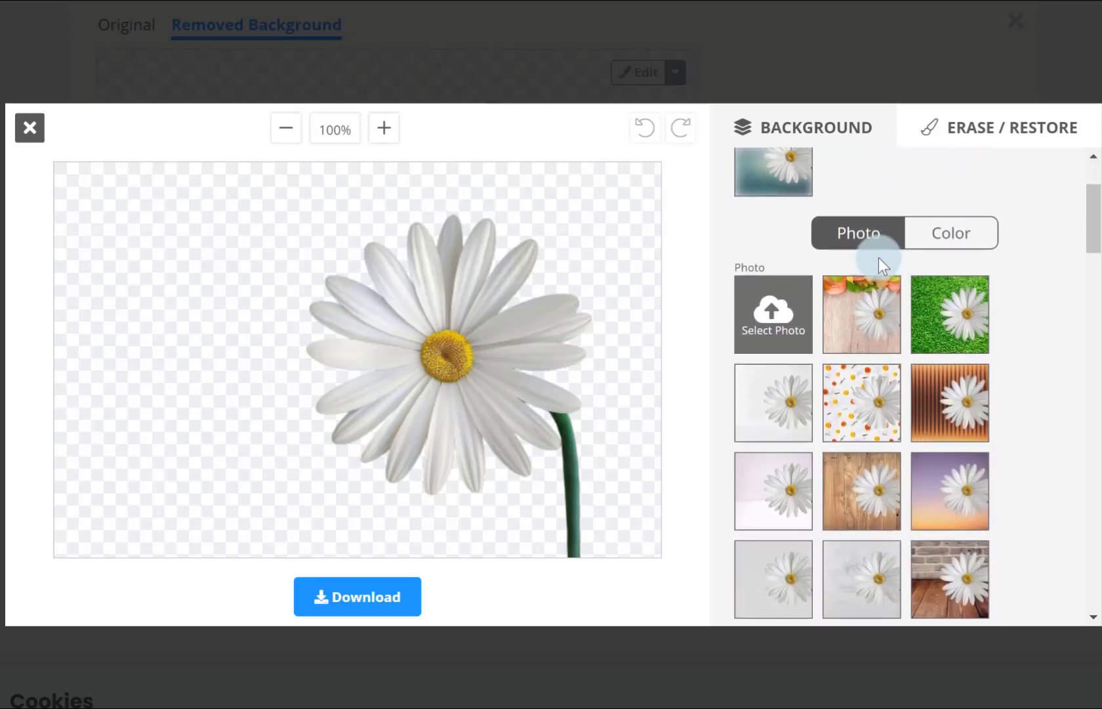
pyautogui.click(866, 252)
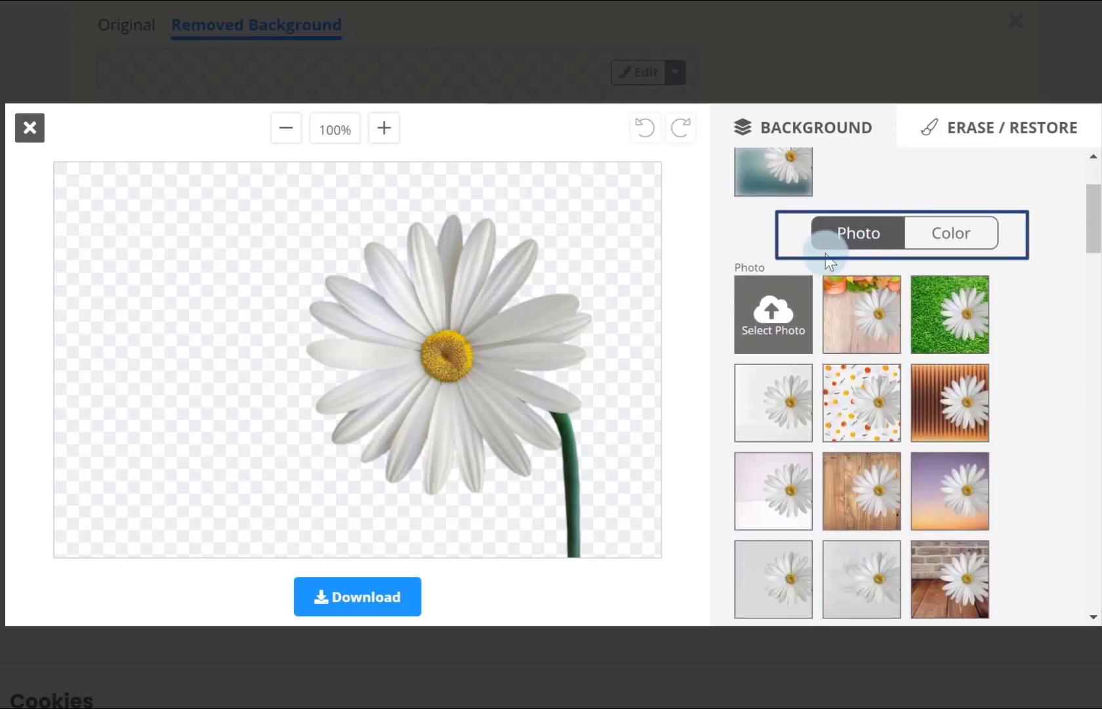
pyautogui.click(782, 321)
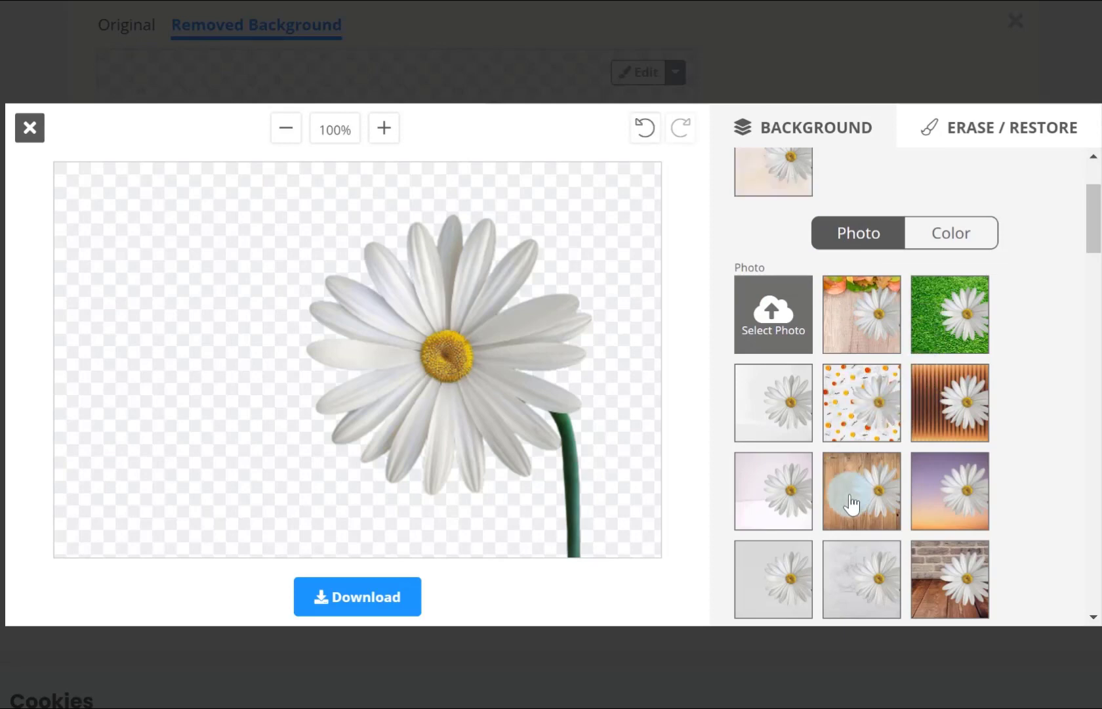
pyautogui.click(938, 509)
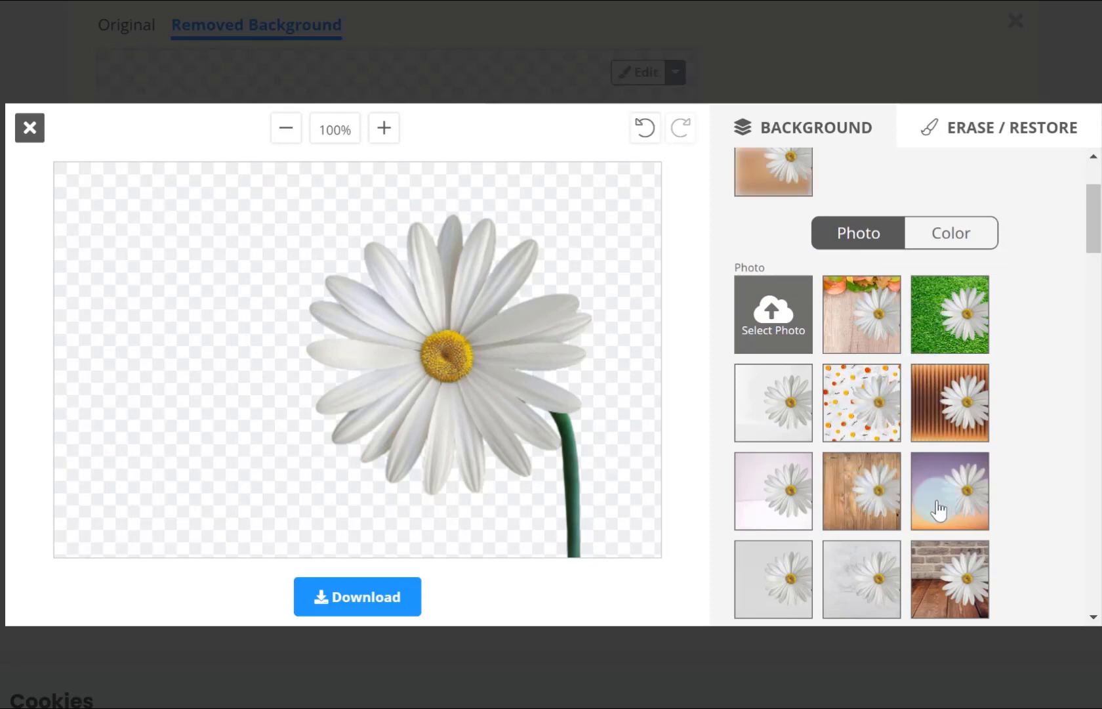
pyautogui.click(865, 425)
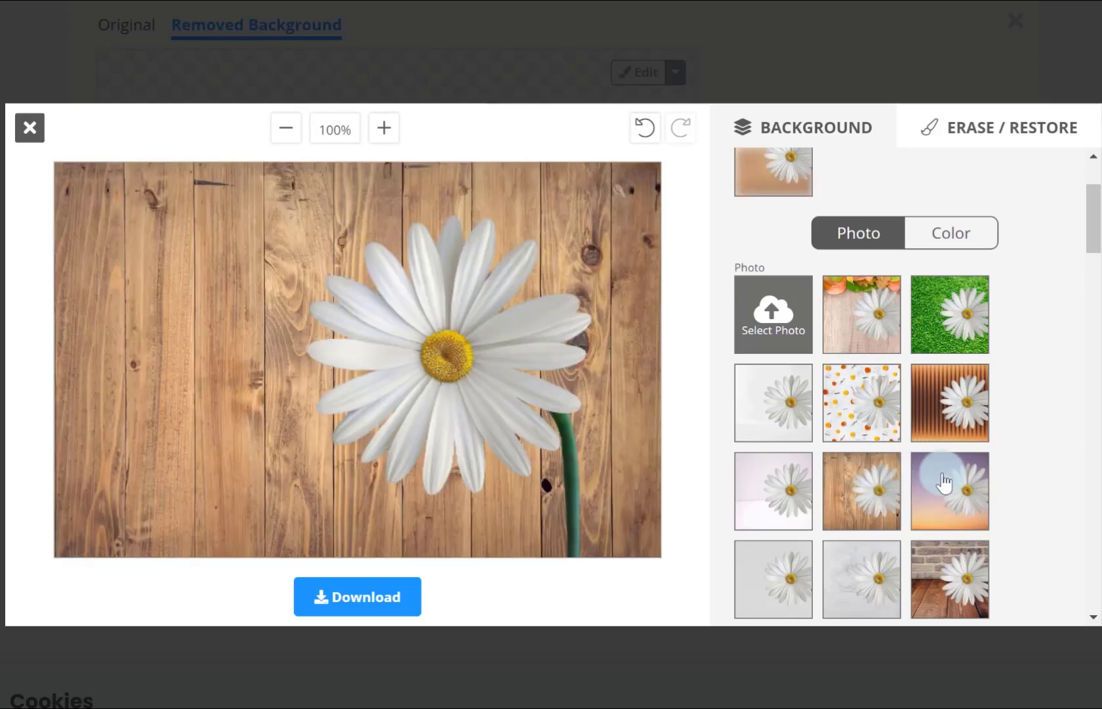
# Try the rainbow stripes, colourful bokeh lights and misty mountain sunset photos as the daisy's background.
pyautogui.scroll(-5, 932, 509)
pyautogui.click(858, 401)
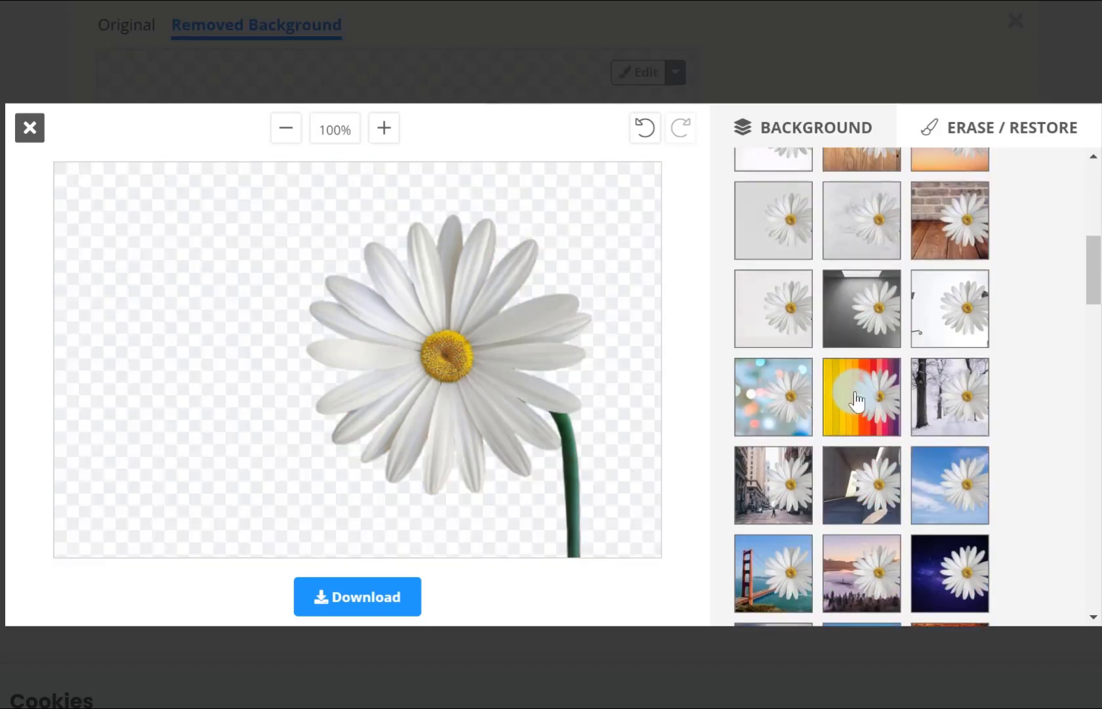
pyautogui.click(780, 402)
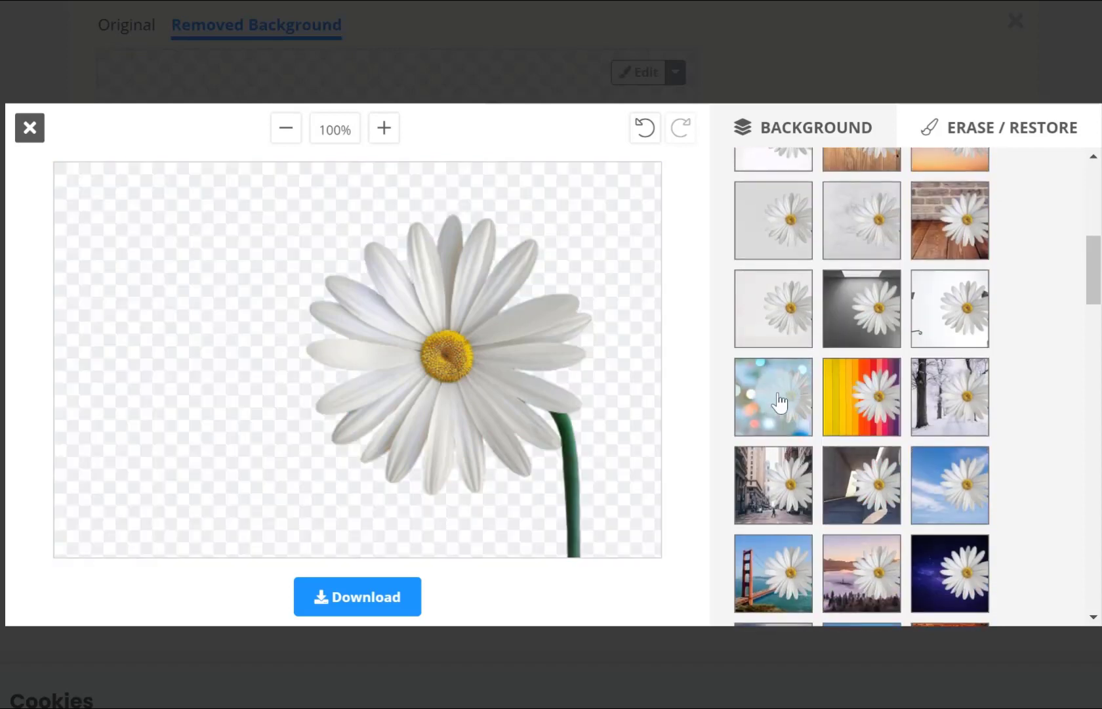
pyautogui.scroll(-2, 858, 433)
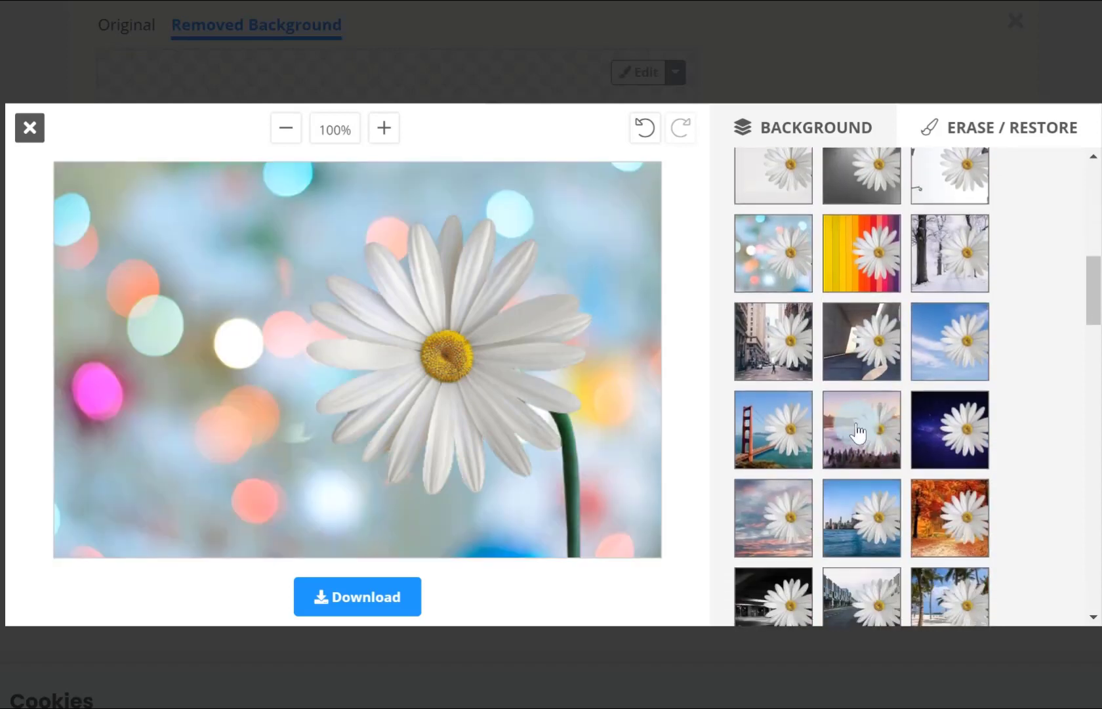
pyautogui.click(858, 433)
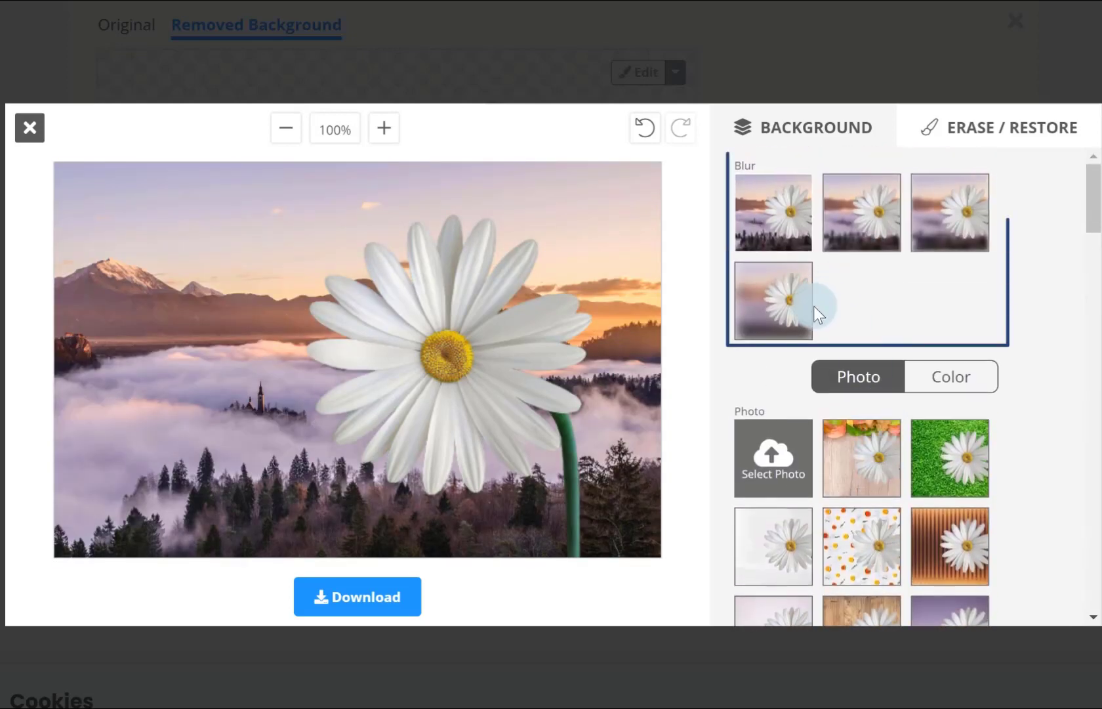
# Compare the blur strengths on the misty mountain background and settle on the lightest blur.
pyautogui.click(879, 213)
pyautogui.click(945, 221)
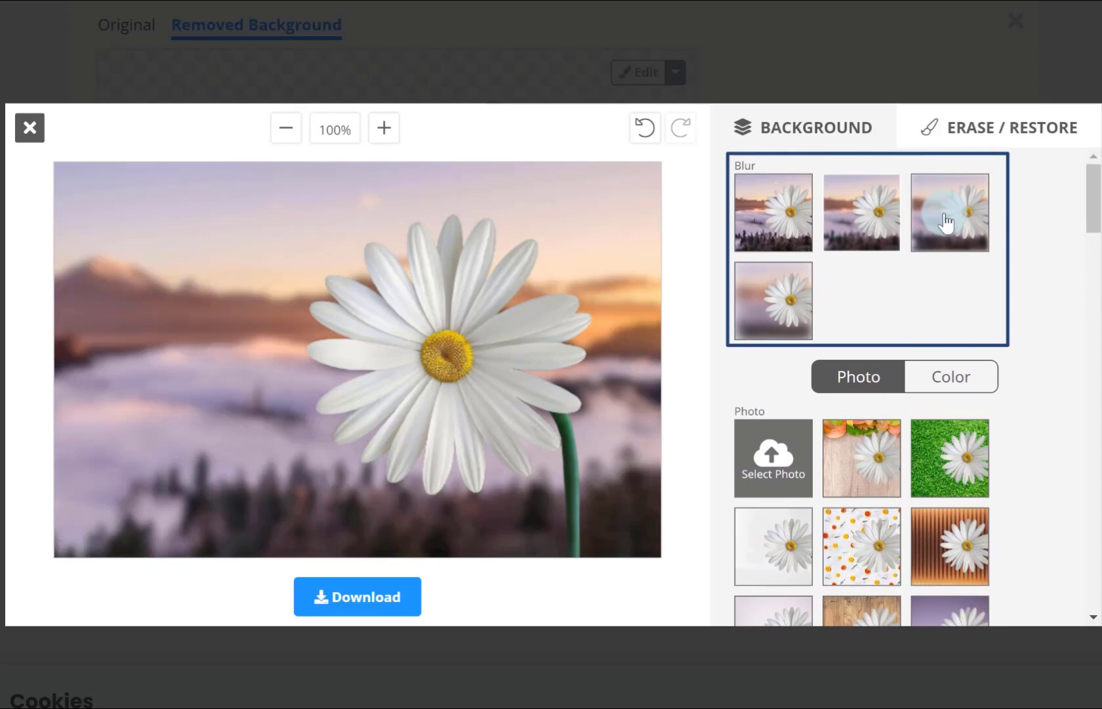
pyautogui.click(771, 310)
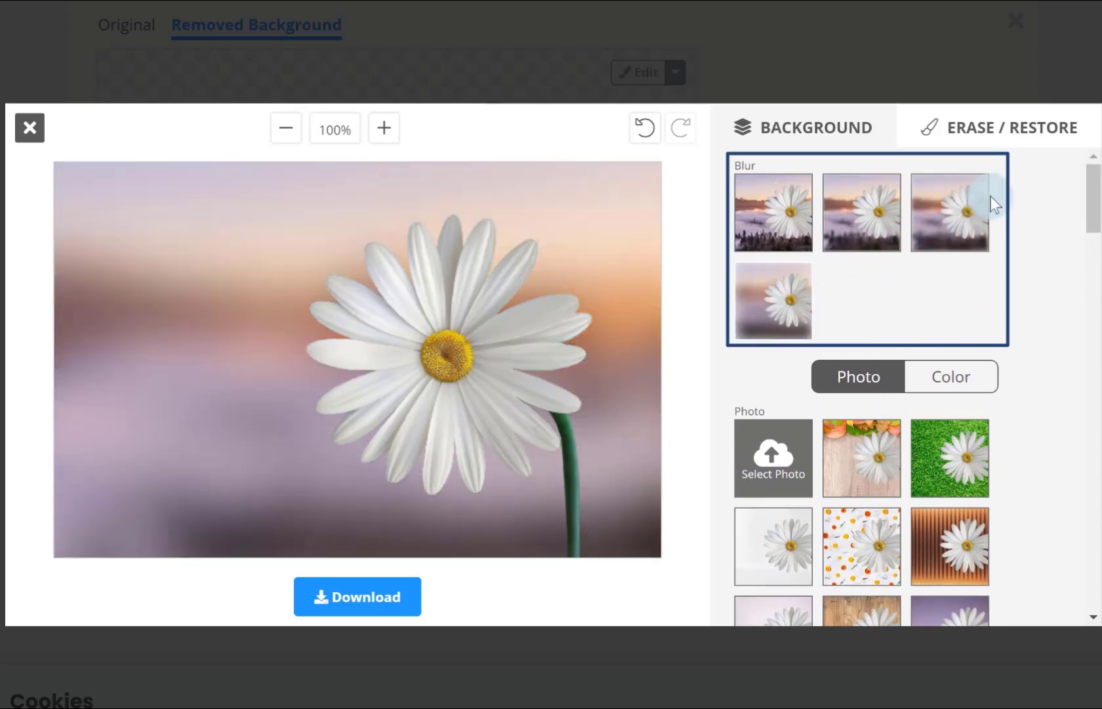
pyautogui.click(949, 210)
pyautogui.click(863, 214)
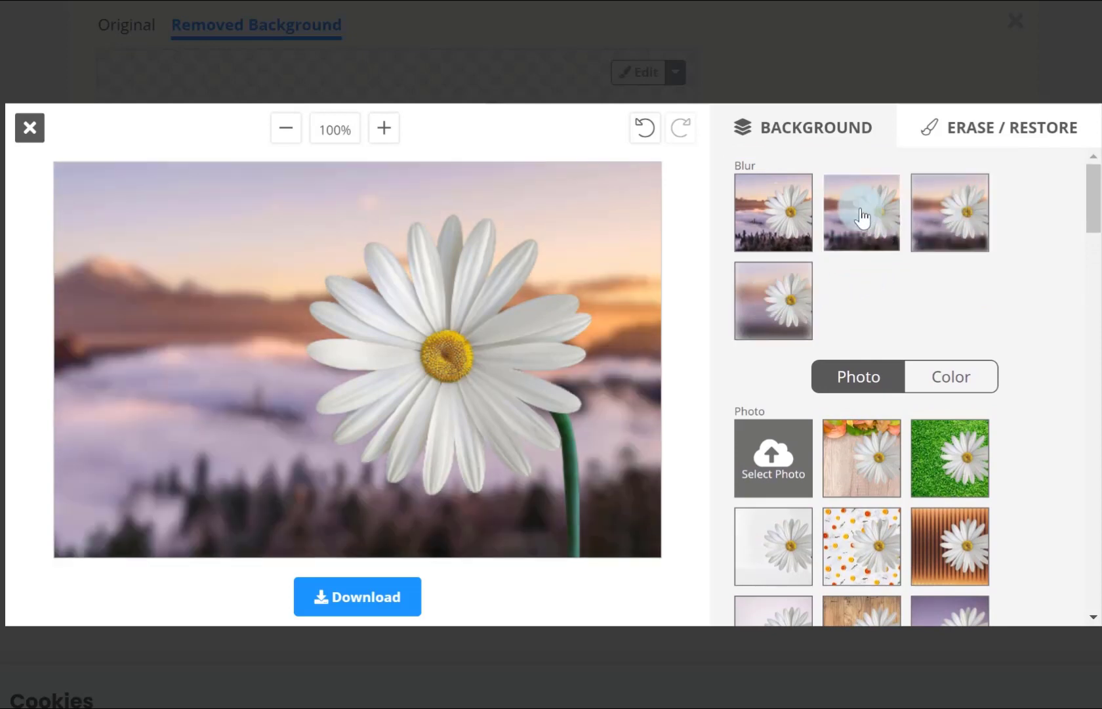
# Replace the daisy's photo background with the custom solid colour #274472.
pyautogui.click(959, 378)
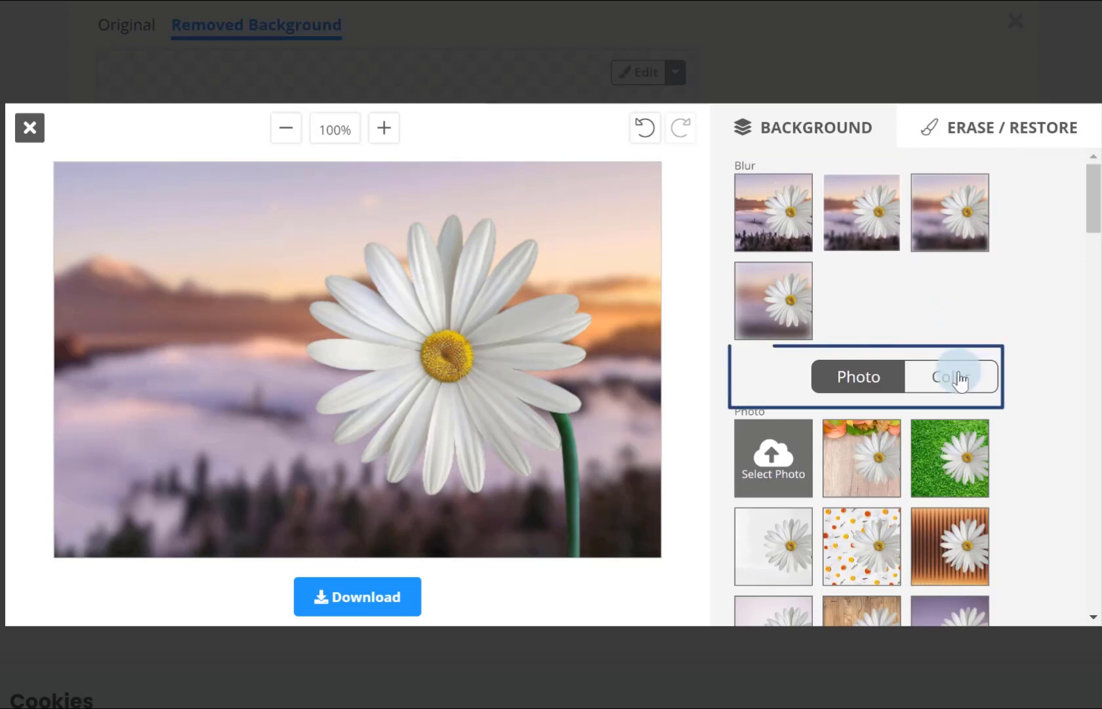
pyautogui.click(959, 379)
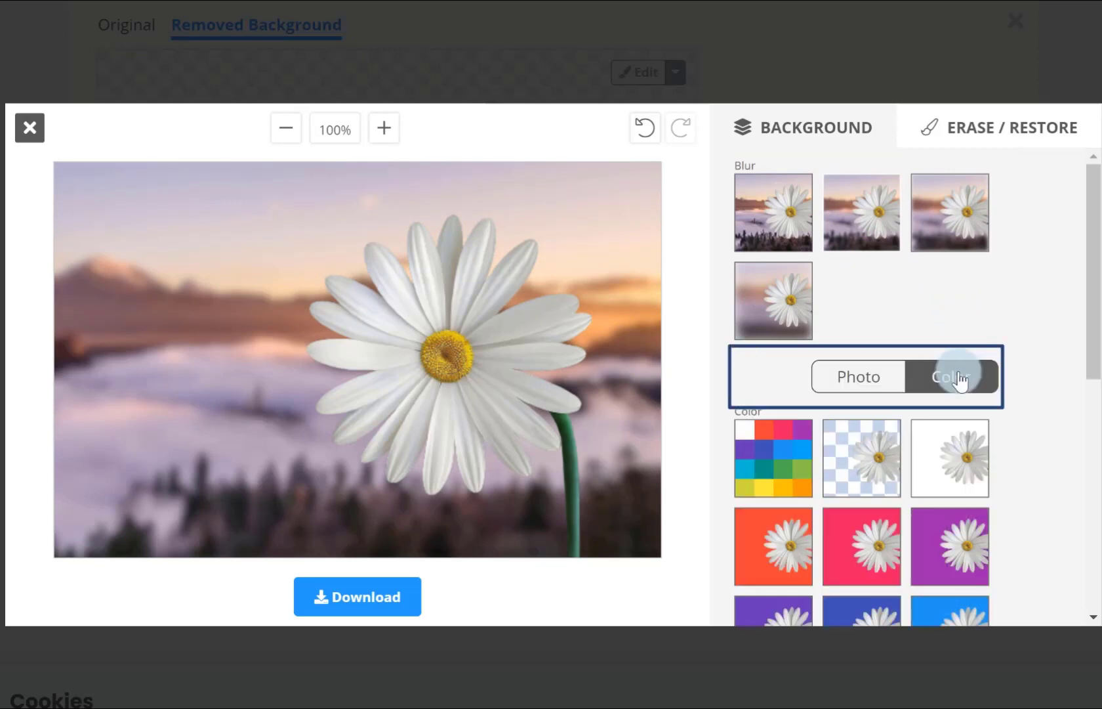
pyautogui.click(756, 467)
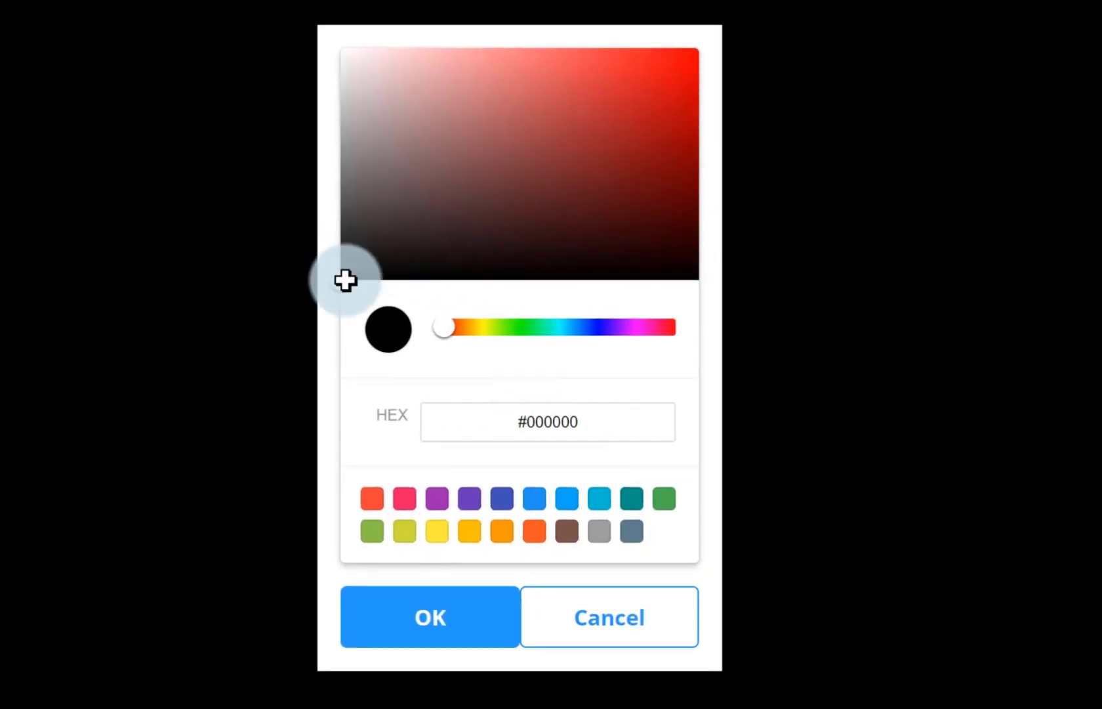
pyautogui.moveTo(346, 280); pyautogui.dragTo(493, 113)
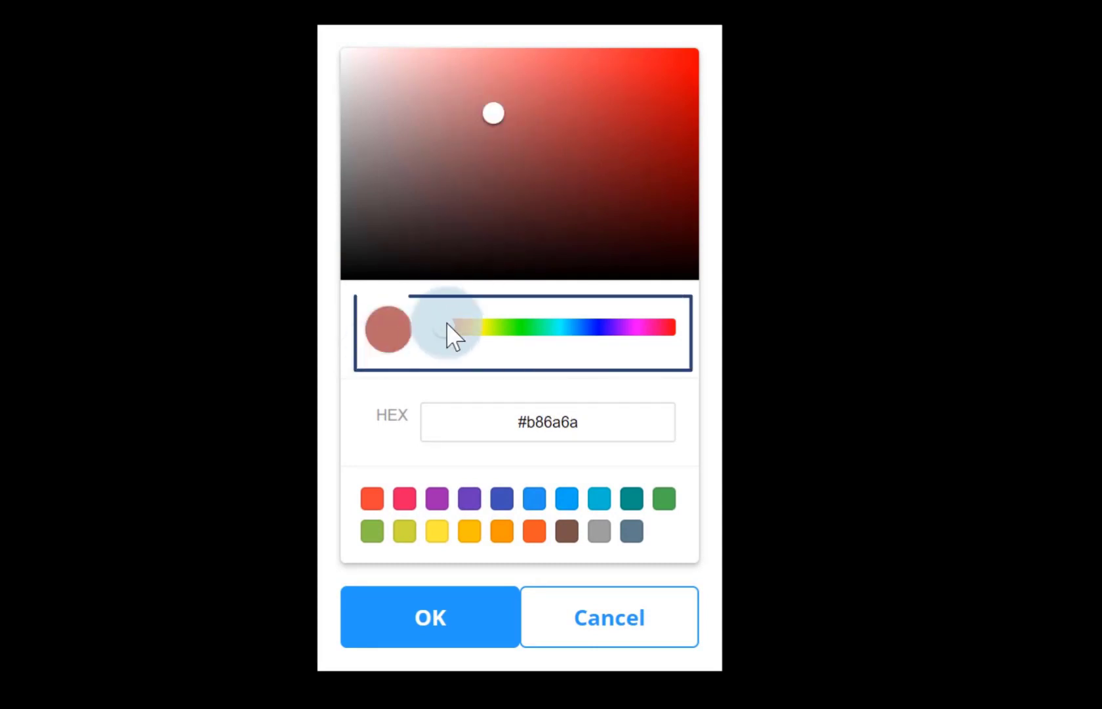
pyautogui.moveTo(447, 335); pyautogui.dragTo(643, 358)
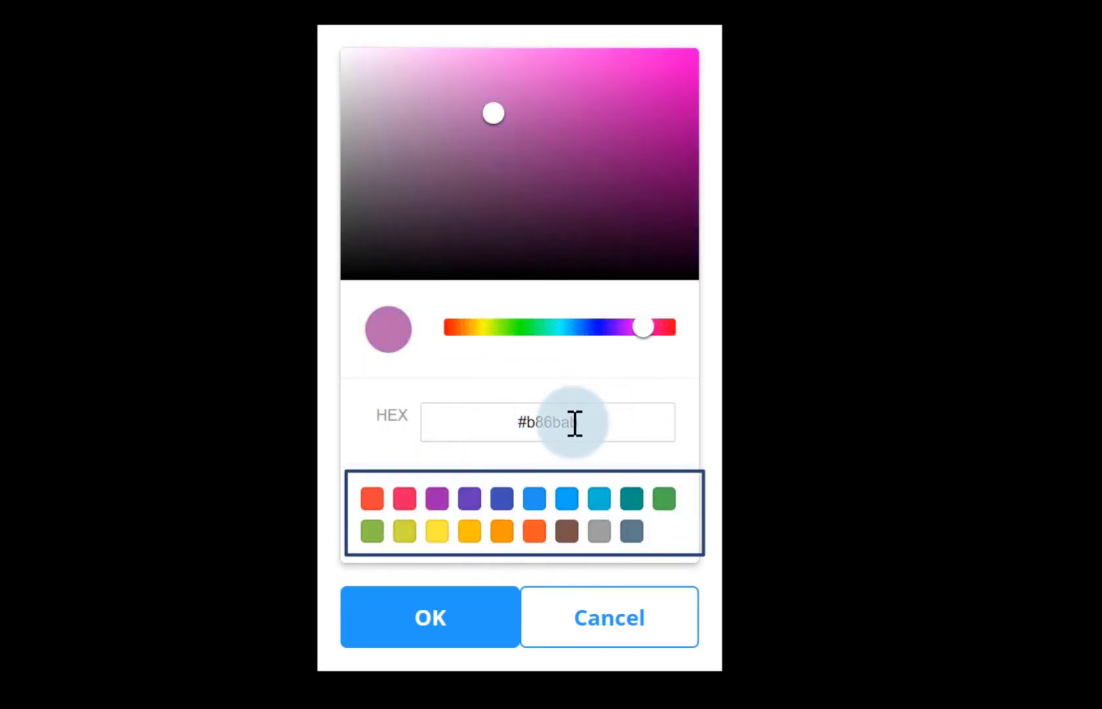
pyautogui.click(599, 429)
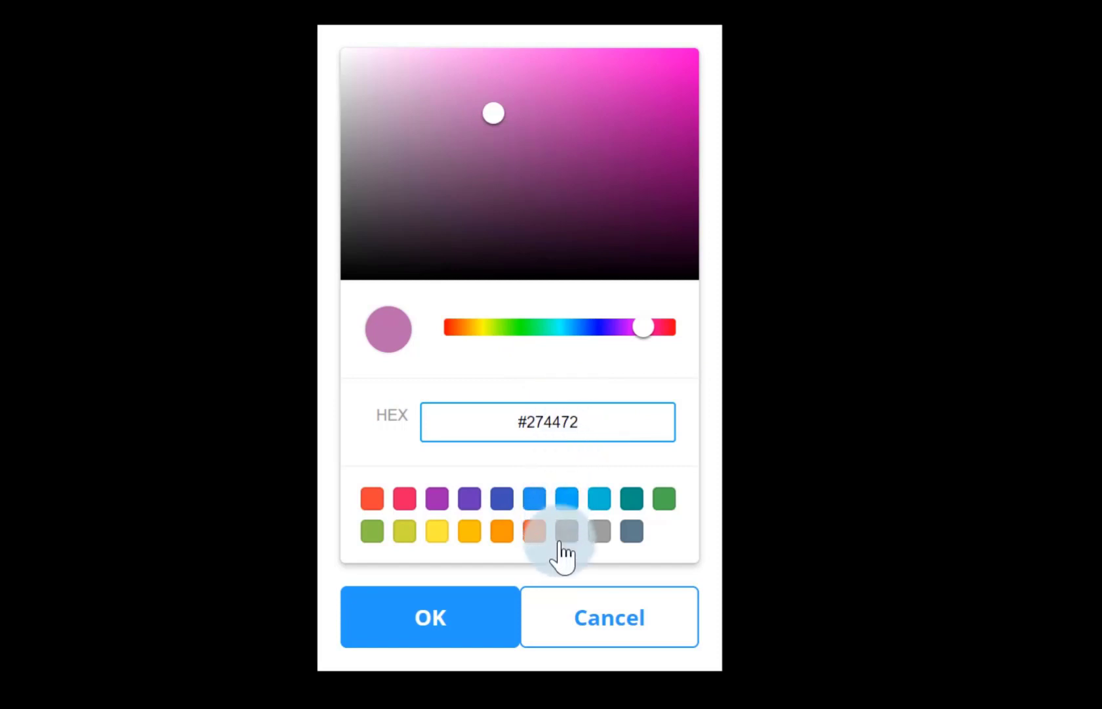
pyautogui.click(490, 617)
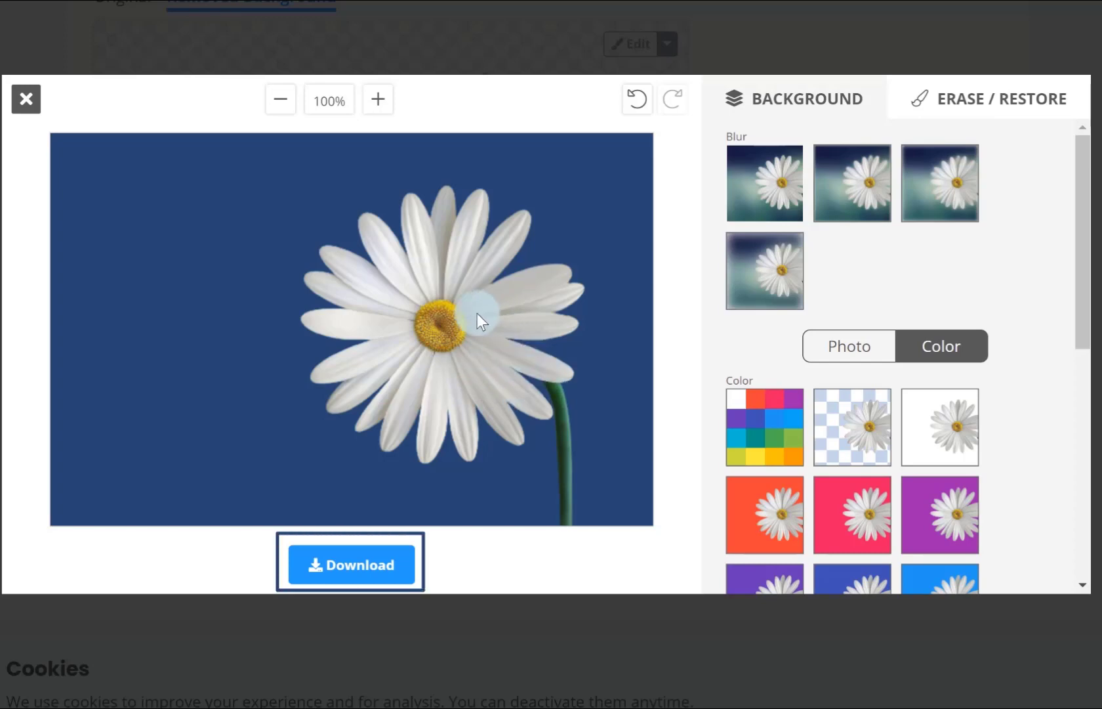
# Download the daisy image with the blue background and close the editor.
pyautogui.click(384, 565)
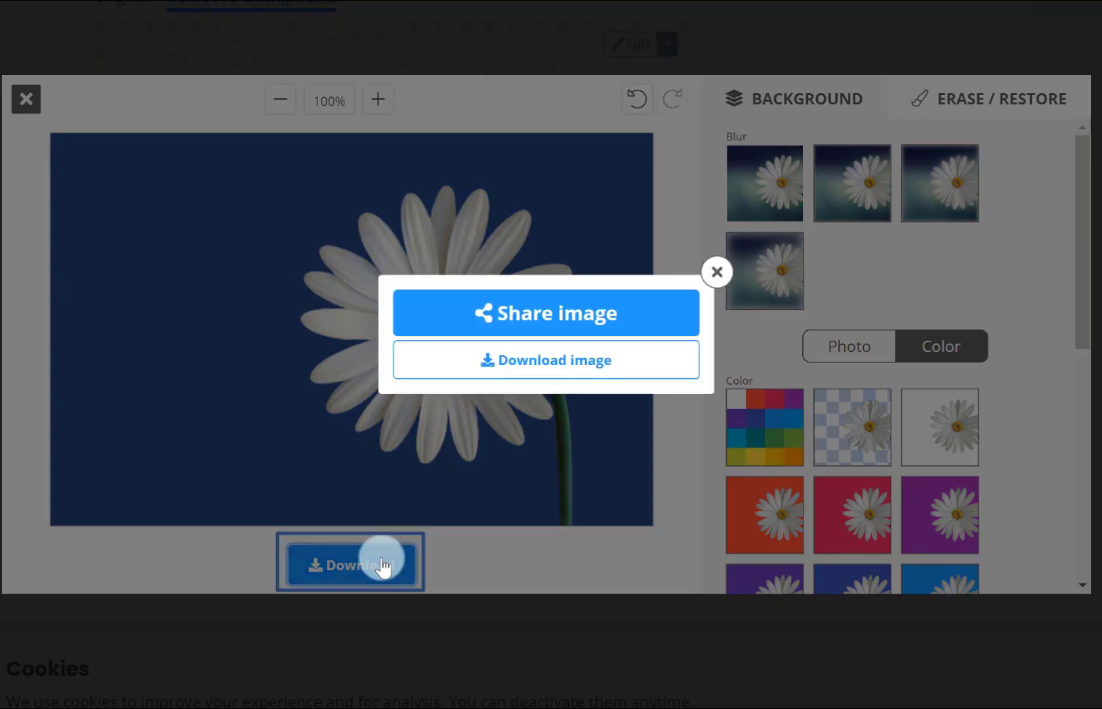
pyautogui.click(512, 367)
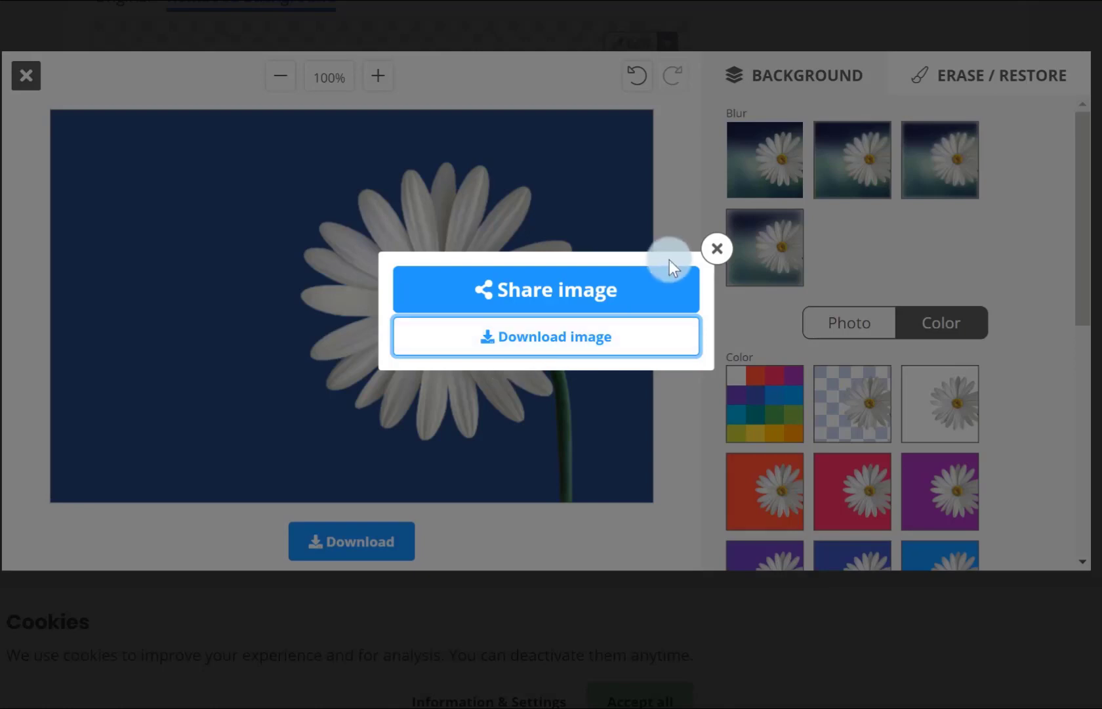
pyautogui.click(714, 249)
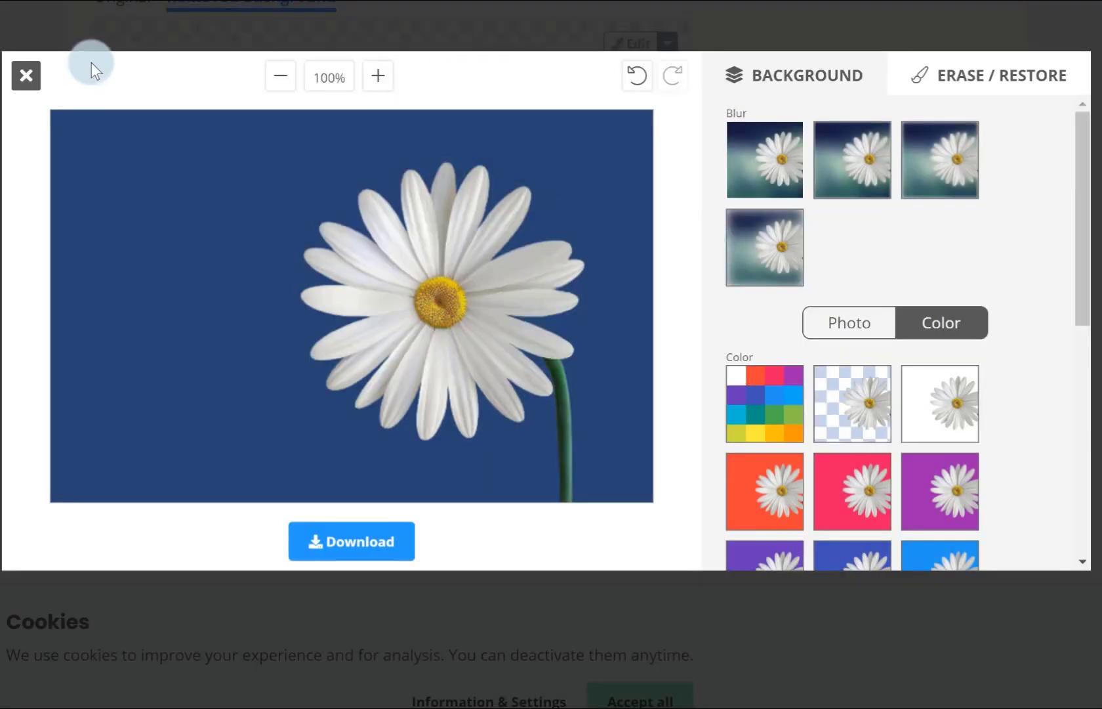
pyautogui.click(19, 77)
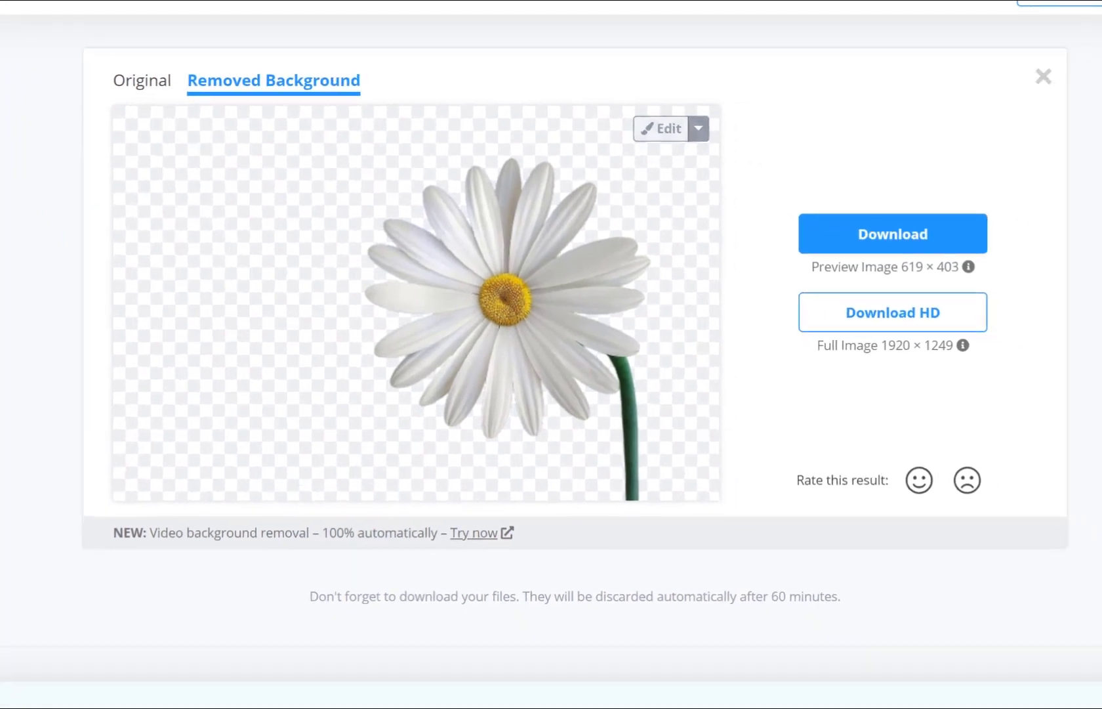
# Upload the skateboard-1091710_1920 image from the Background Removal folder in File Explorer to remove.bg.
pyautogui.hotkey('alt', 'Tab')
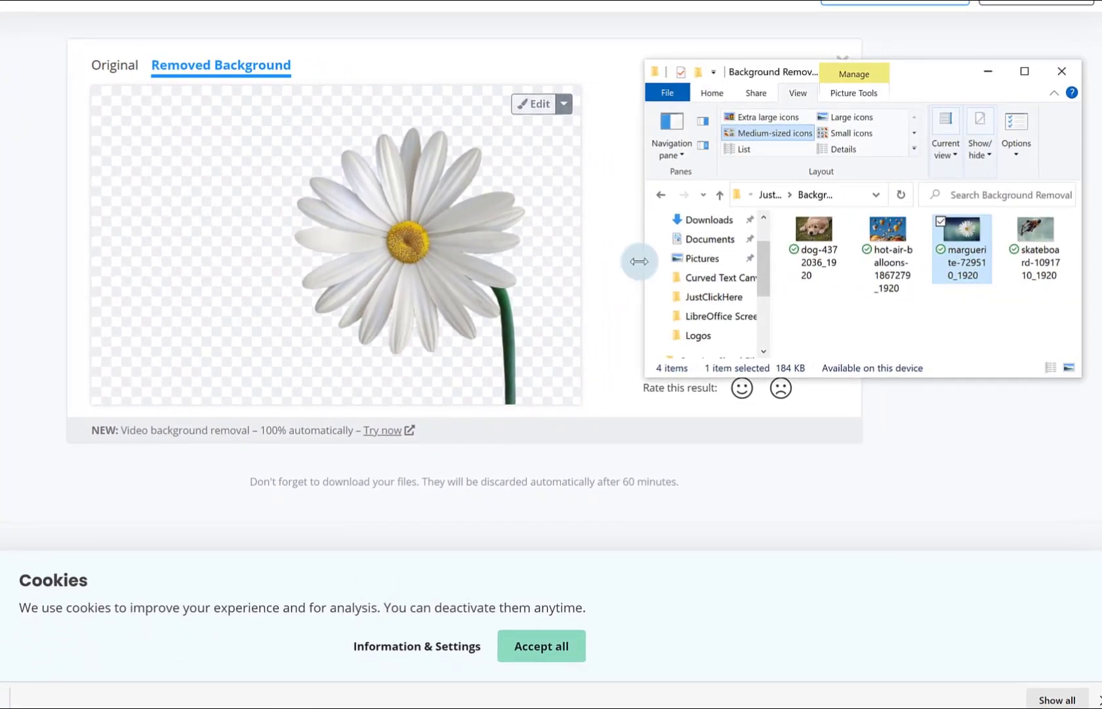
pyautogui.moveTo(1045, 261); pyautogui.dragTo(328, 348)
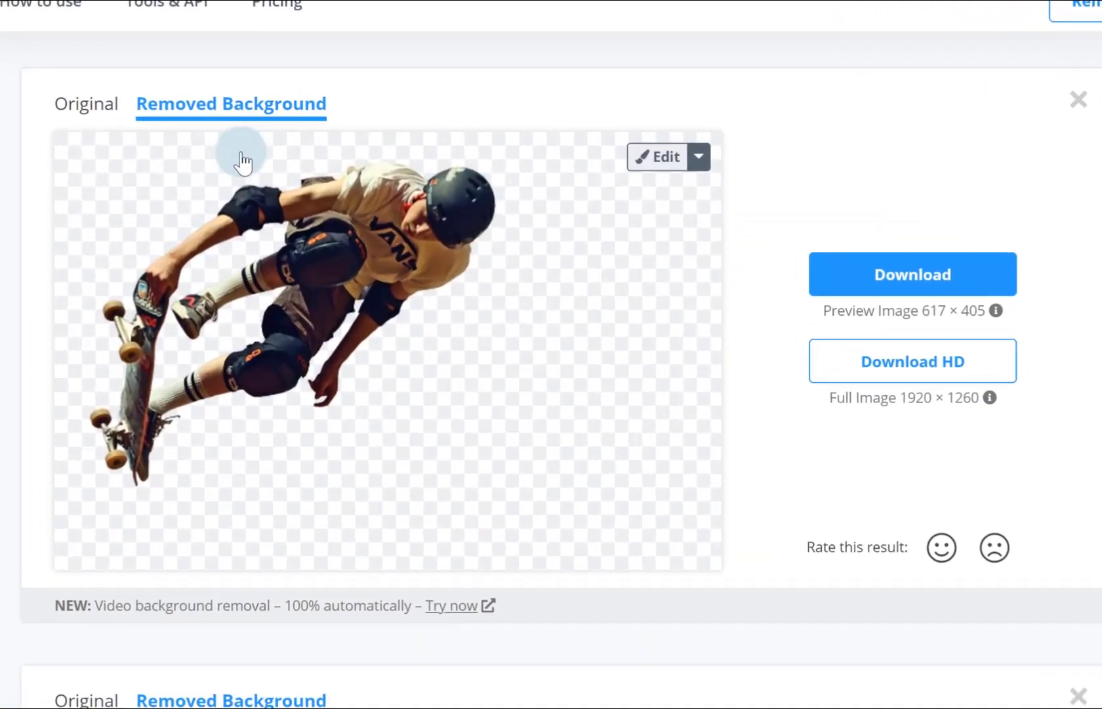
# Compare the original skateboarder photo with the removed-background version and open the result in the editor.
pyautogui.click(86, 109)
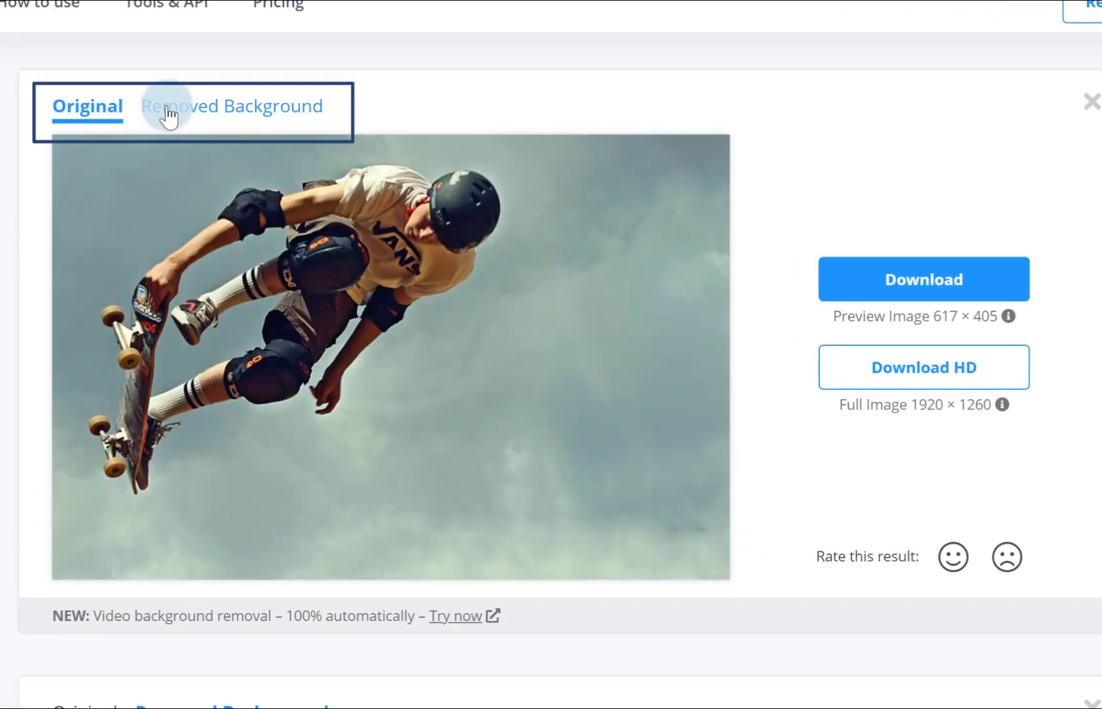
pyautogui.click(170, 114)
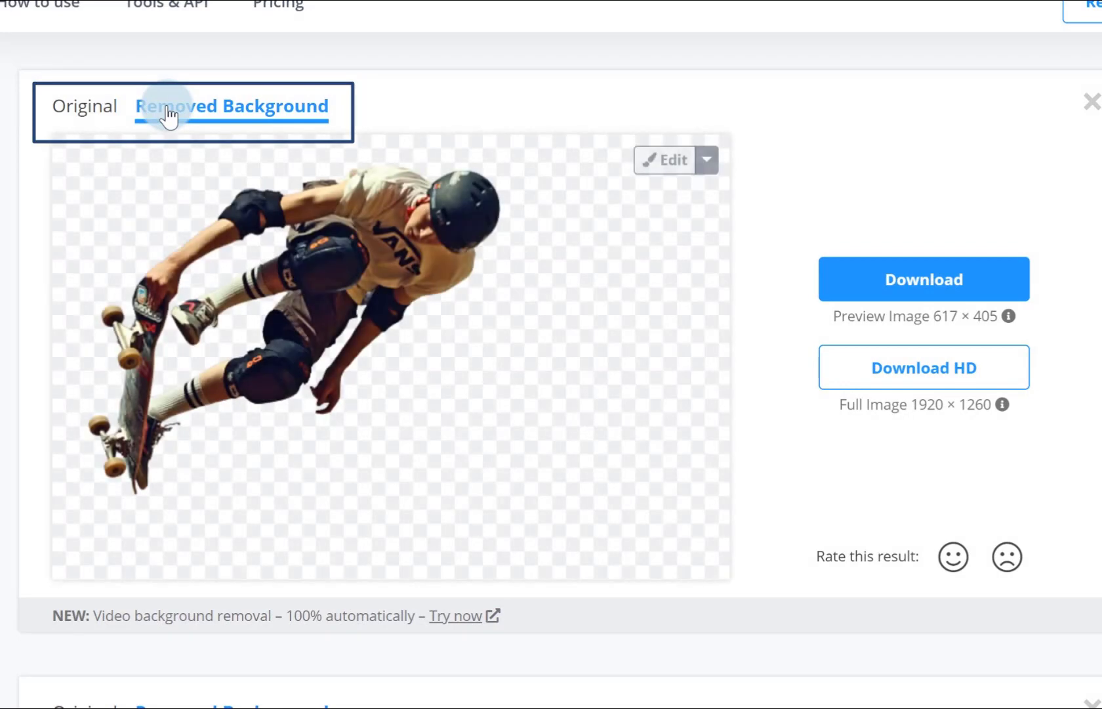
pyautogui.click(664, 167)
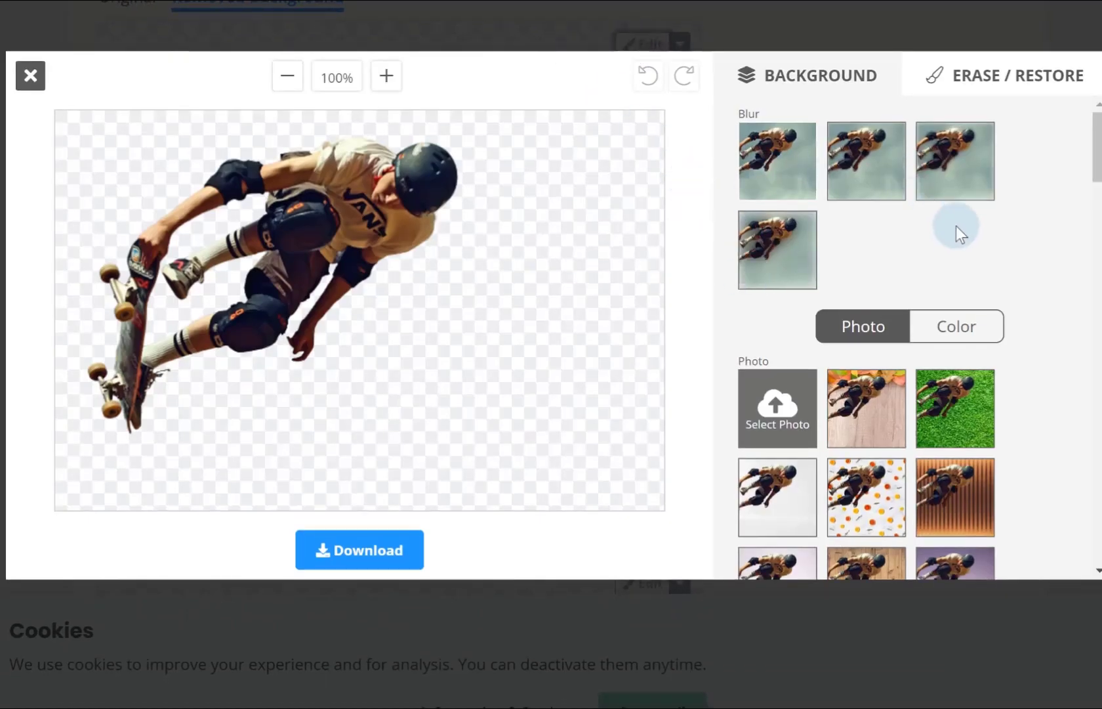
# Examine the solid colours and preset photos offered as backgrounds for the skateboarder cutout.
pyautogui.scroll(-2, 961, 250)
pyautogui.click(986, 186)
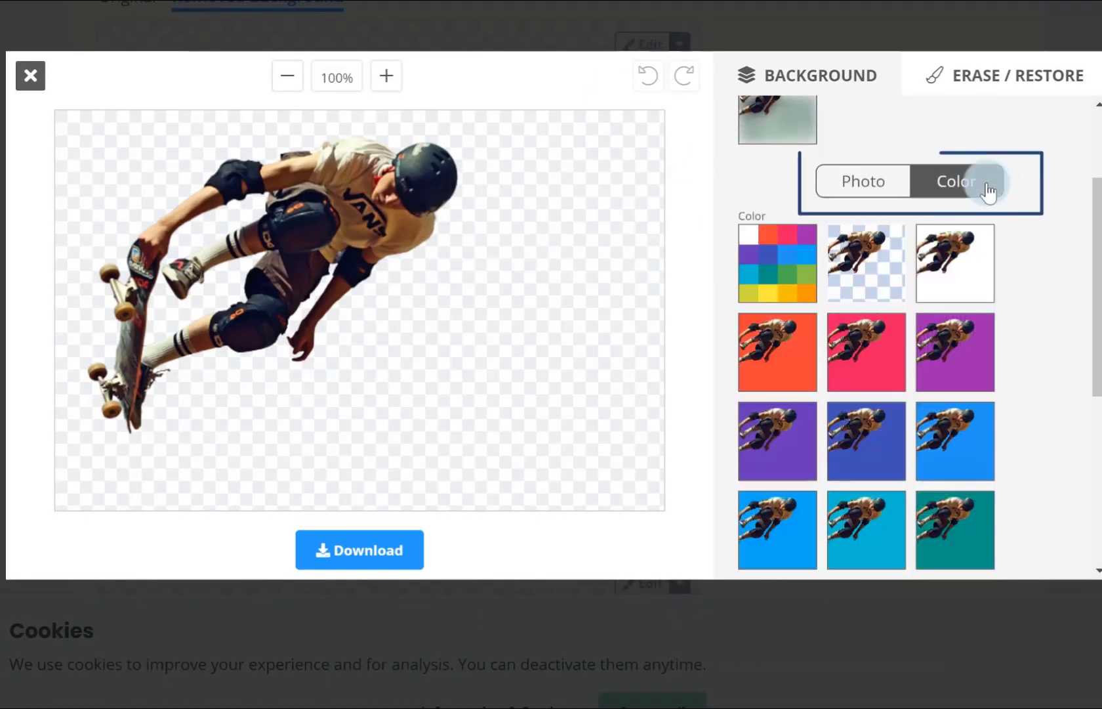
pyautogui.scroll(-5, 880, 394)
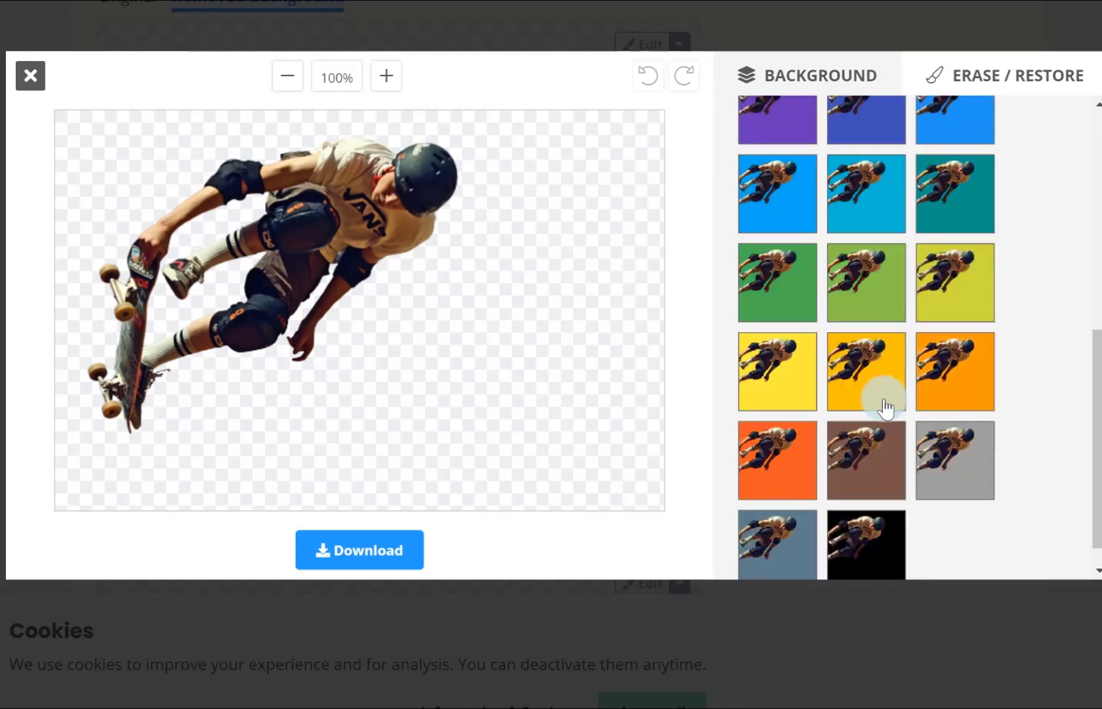
pyautogui.scroll(7, 881, 394)
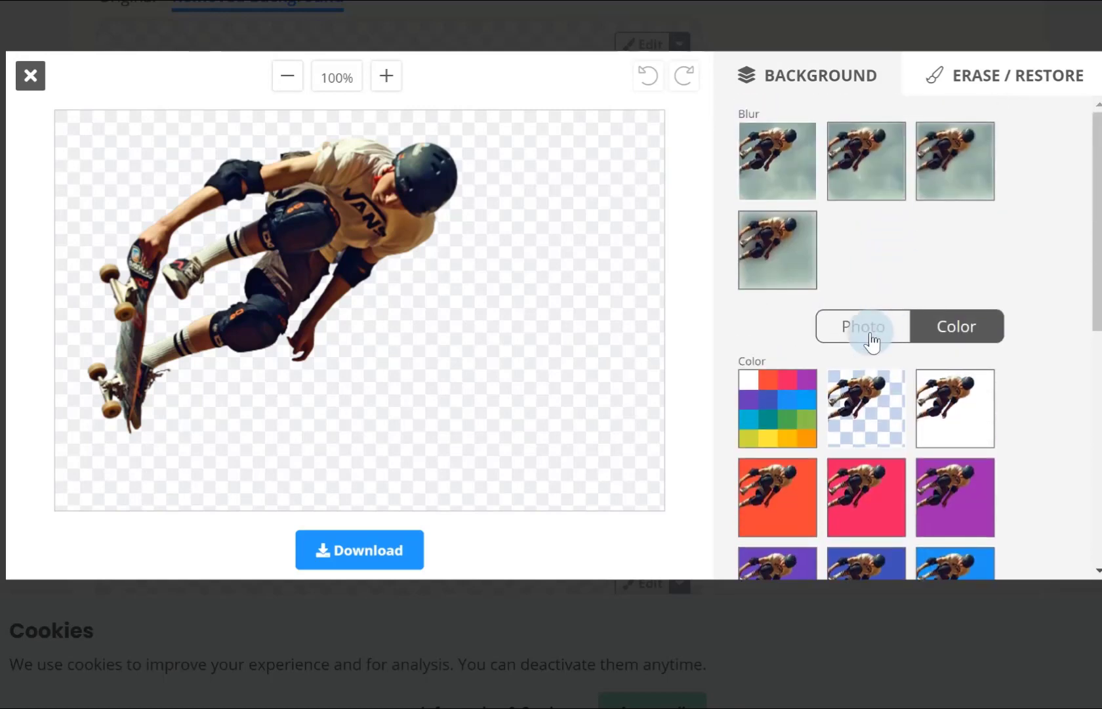
pyautogui.click(871, 341)
pyautogui.scroll(-2, 880, 308)
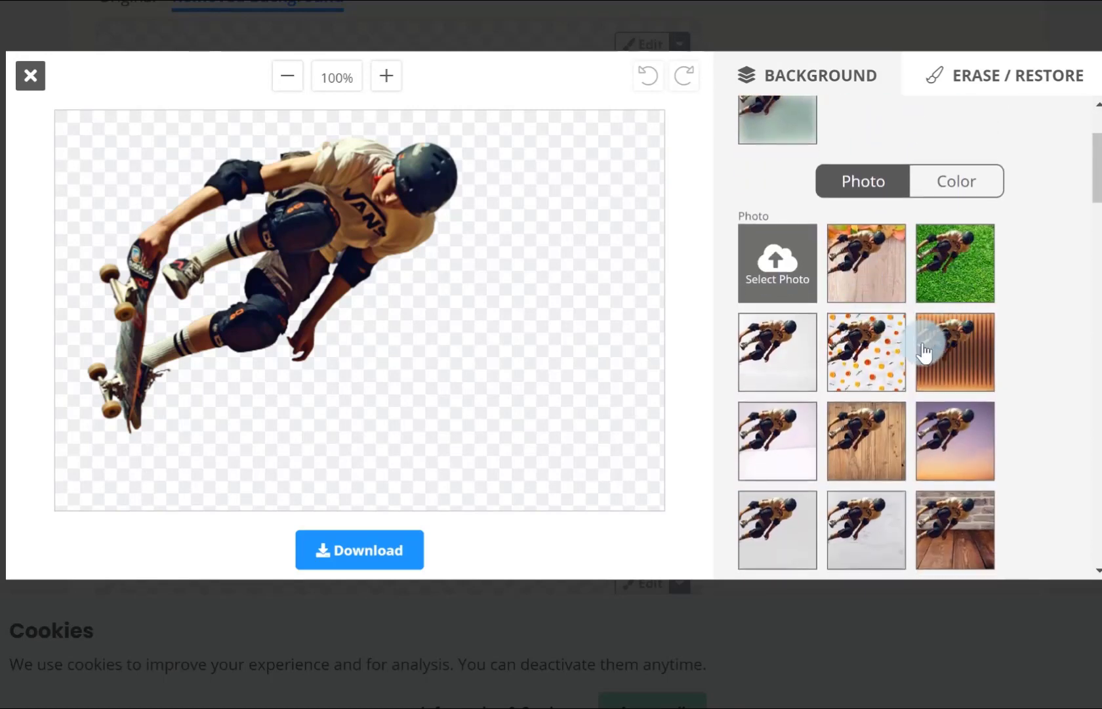
pyautogui.scroll(-6, 915, 374)
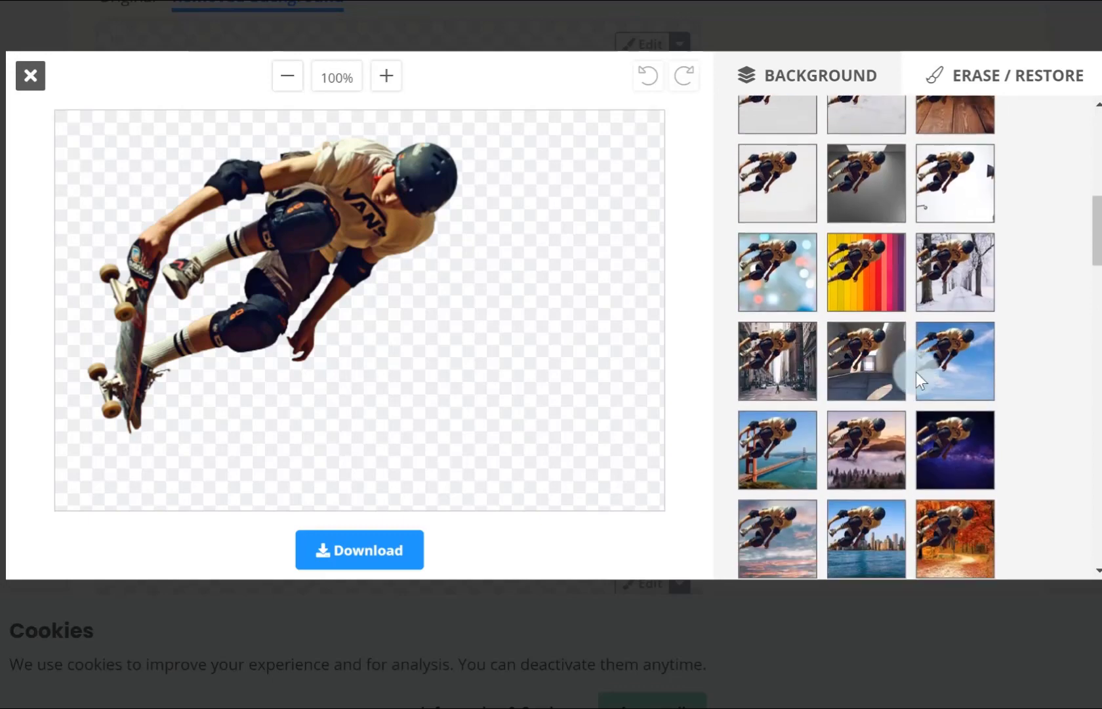
pyautogui.scroll(8, 916, 372)
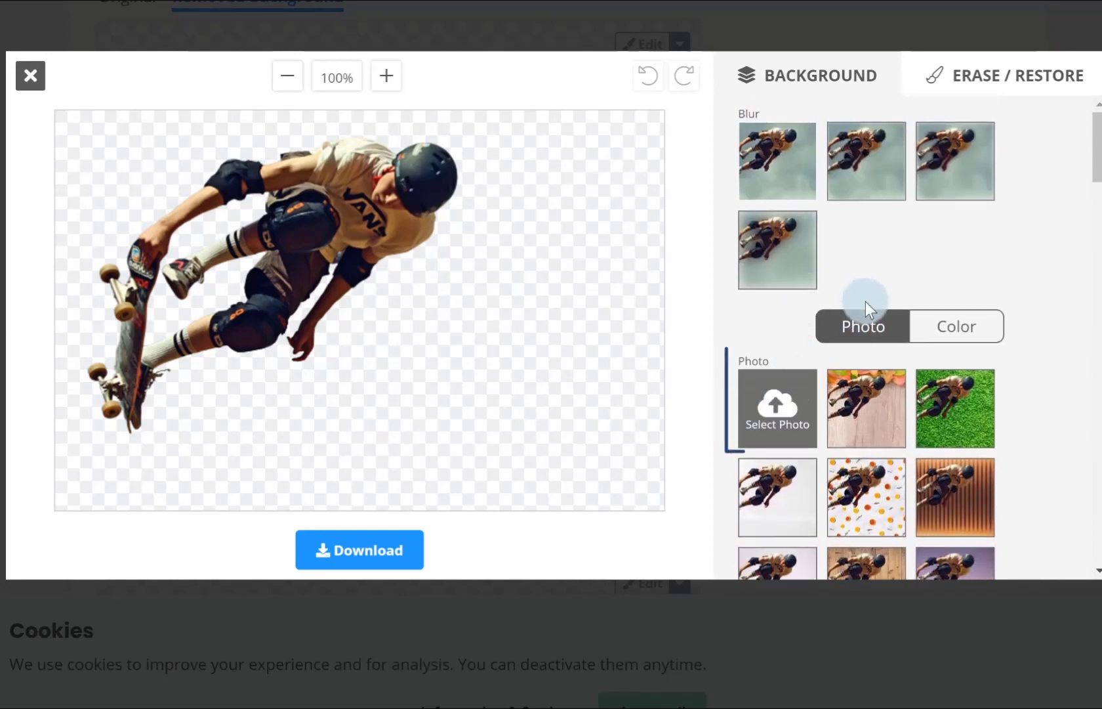
# Set the hot-air-balloons-1867279_1920 photo as the skateboarder's background, and undo and redo the change.
pyautogui.click(788, 408)
pyautogui.click(363, 122)
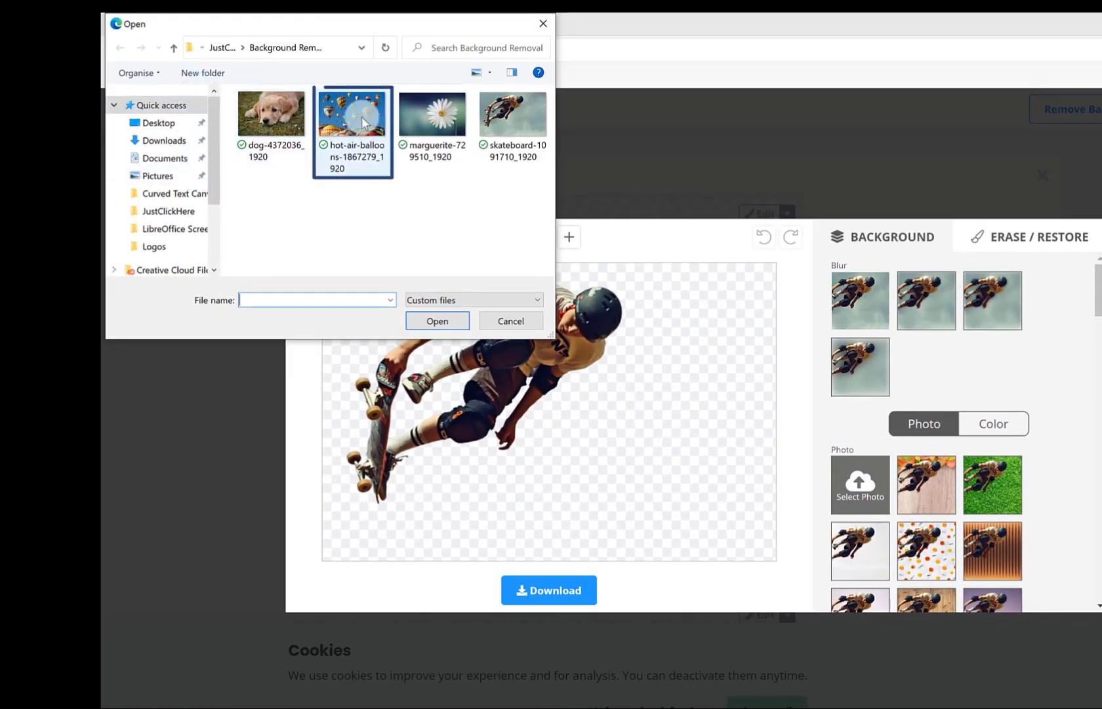
pyautogui.click(435, 321)
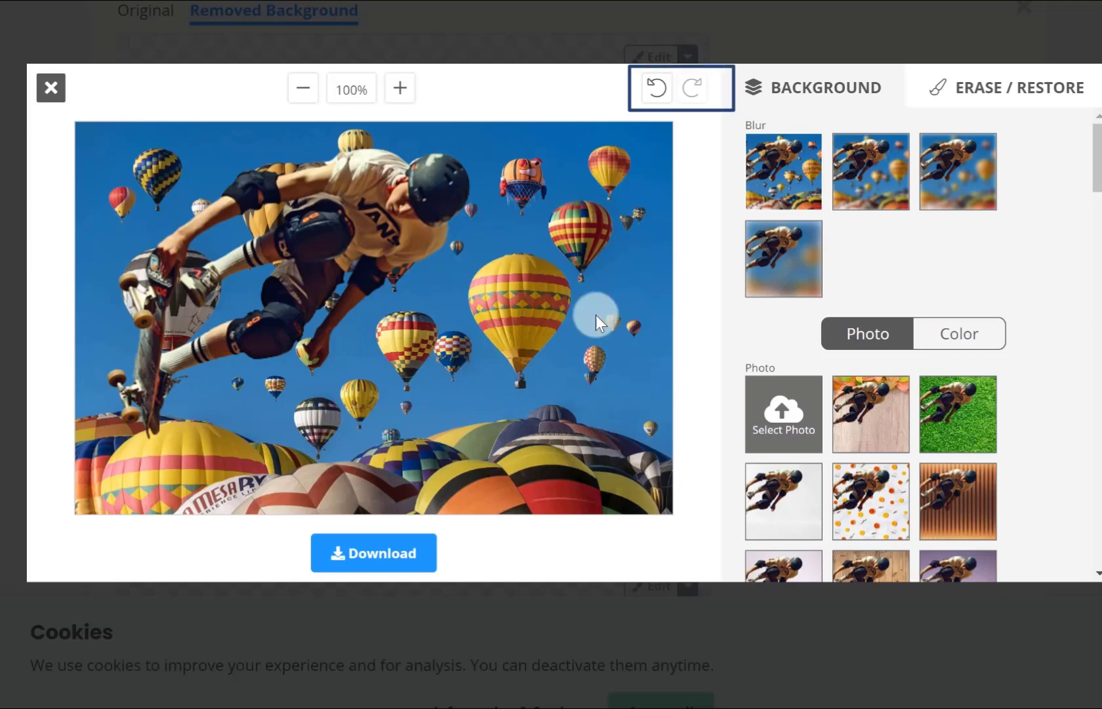
pyautogui.click(644, 94)
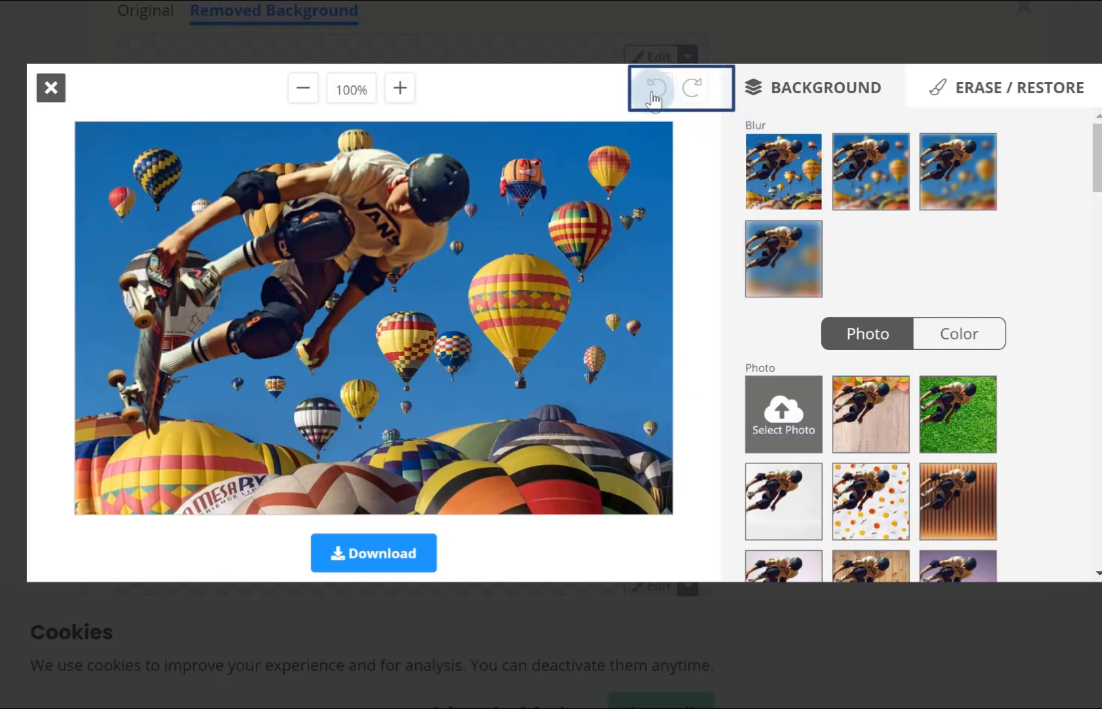
pyautogui.click(695, 97)
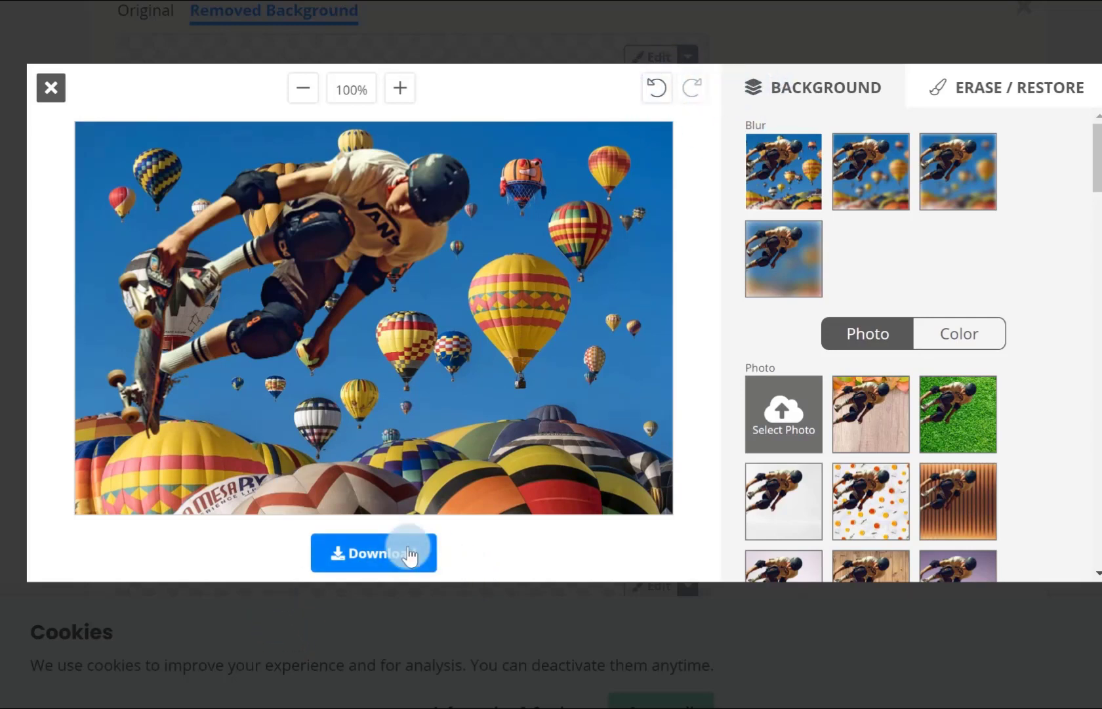
# Download the skateboarder image with the hot-air-balloons background and close the editor.
pyautogui.click(408, 553)
pyautogui.click(492, 353)
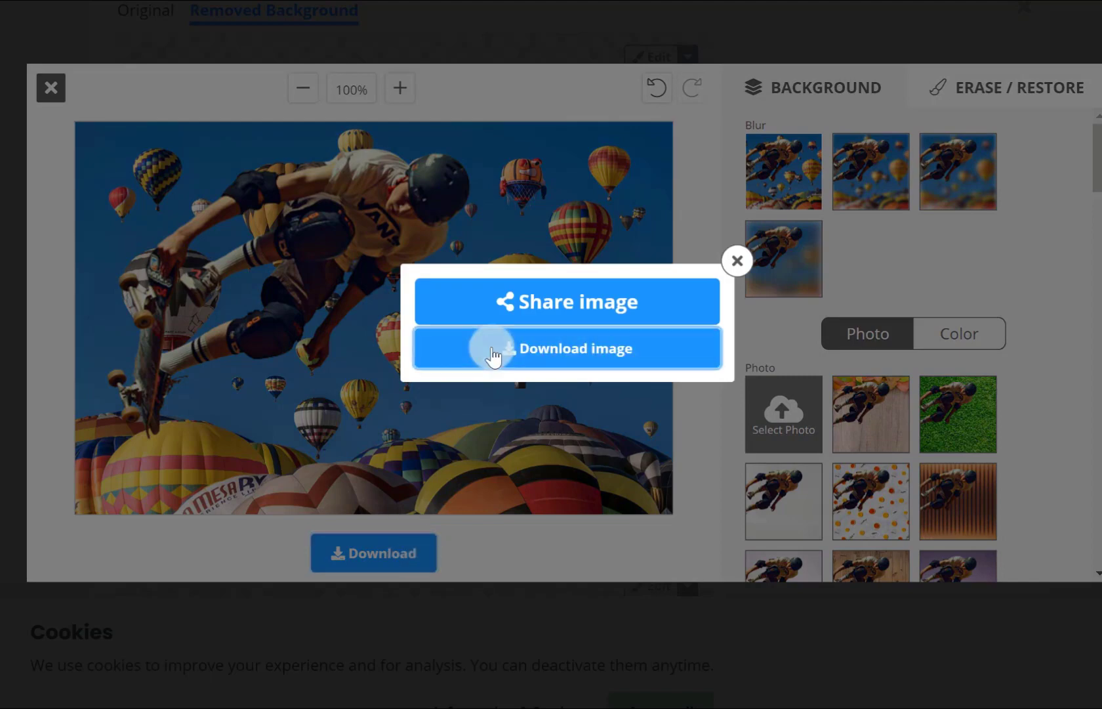
pyautogui.click(748, 263)
pyautogui.click(51, 90)
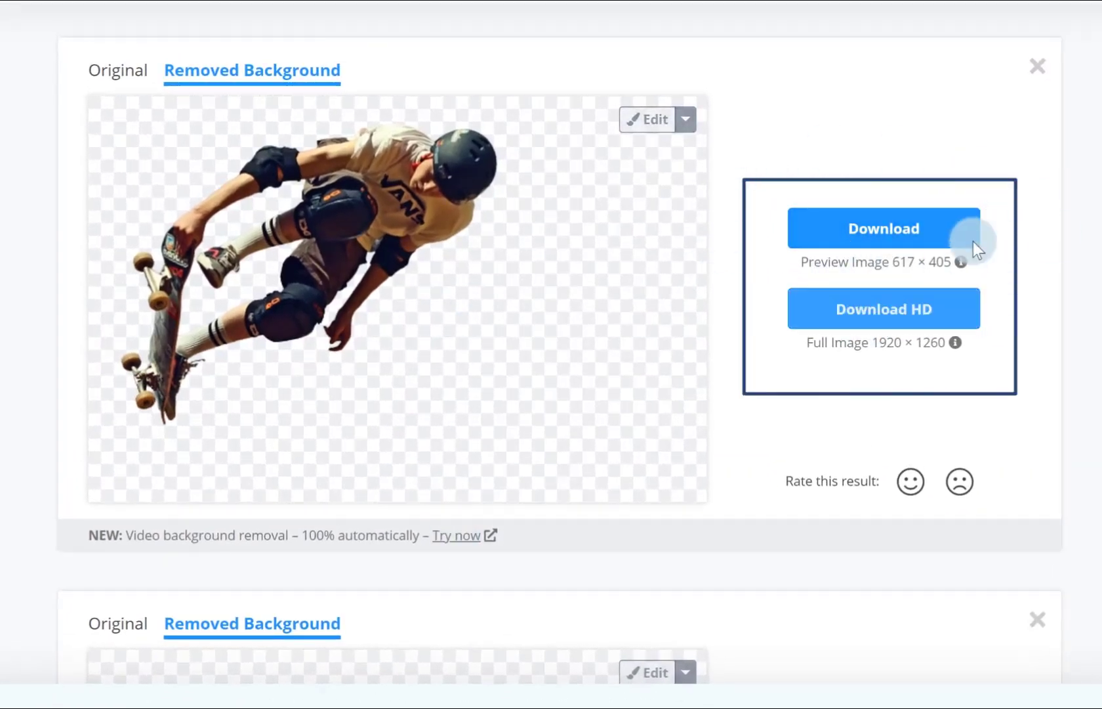
pyautogui.click(959, 315)
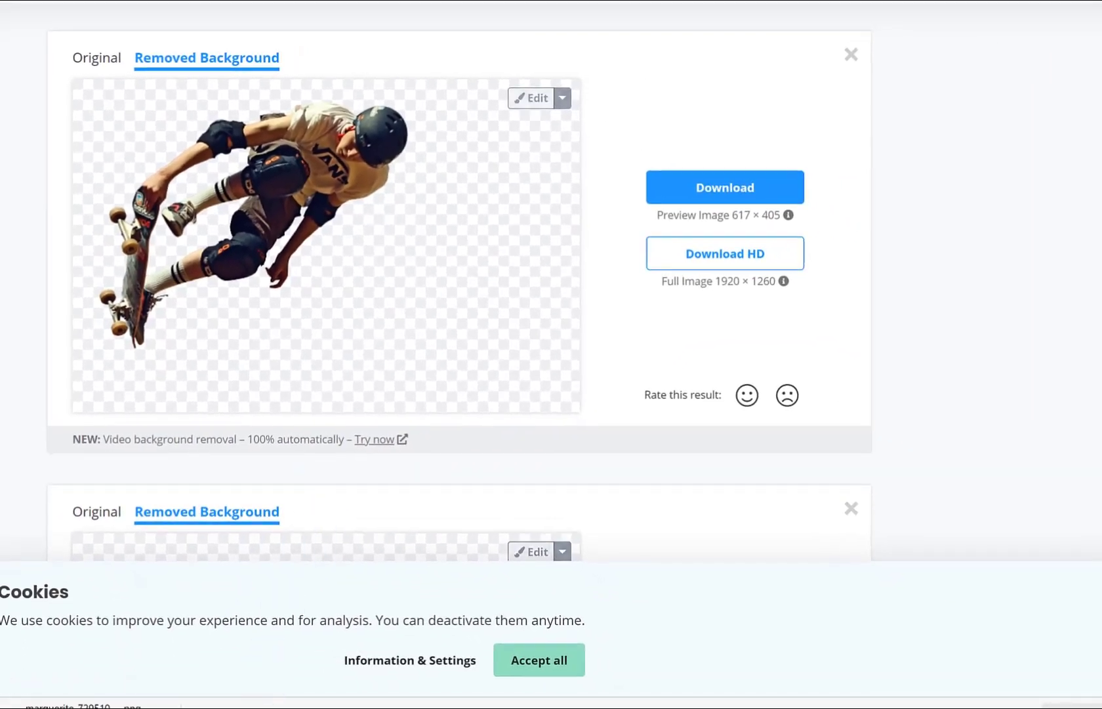
# Upload dog-4372036_1920 from the Background Removal folder in File Explorer to remove.bg and compare the original with the removed-background version.
pyautogui.click(263, 708)
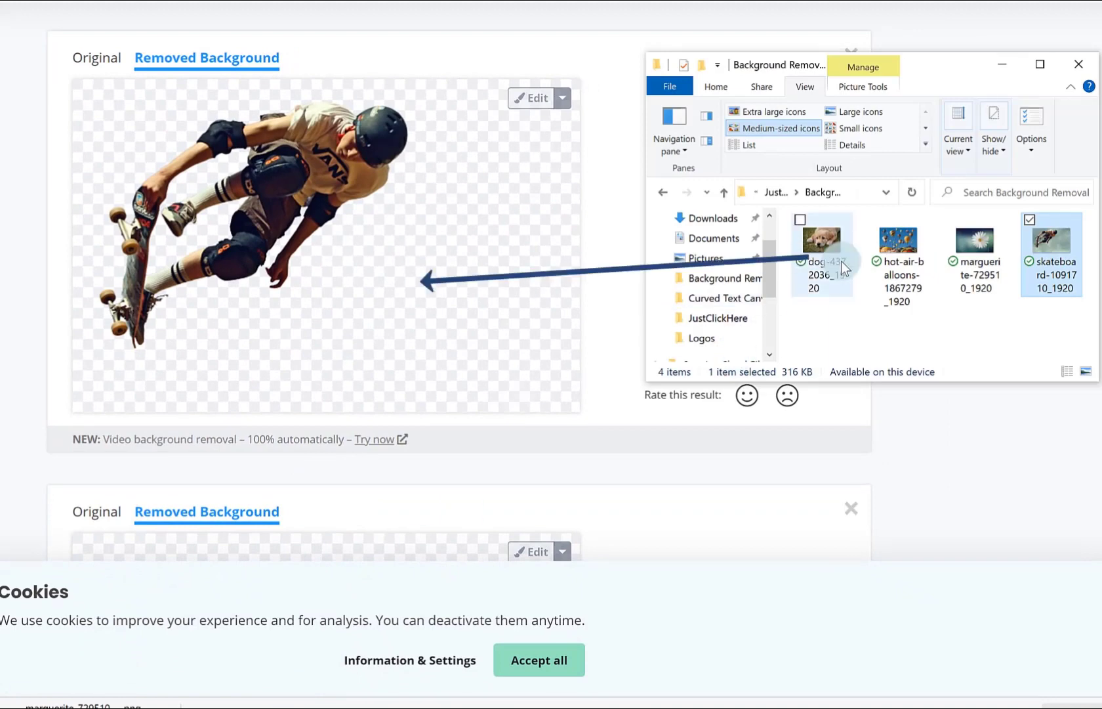
pyautogui.moveTo(841, 261); pyautogui.dragTo(392, 312)
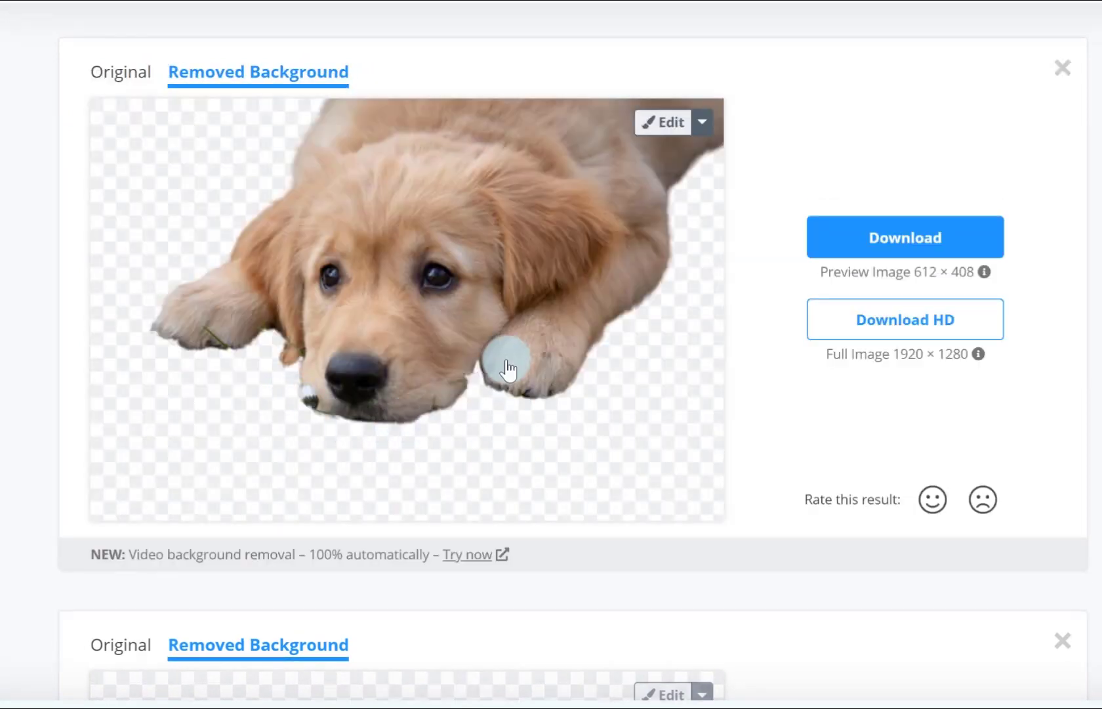
pyautogui.click(123, 76)
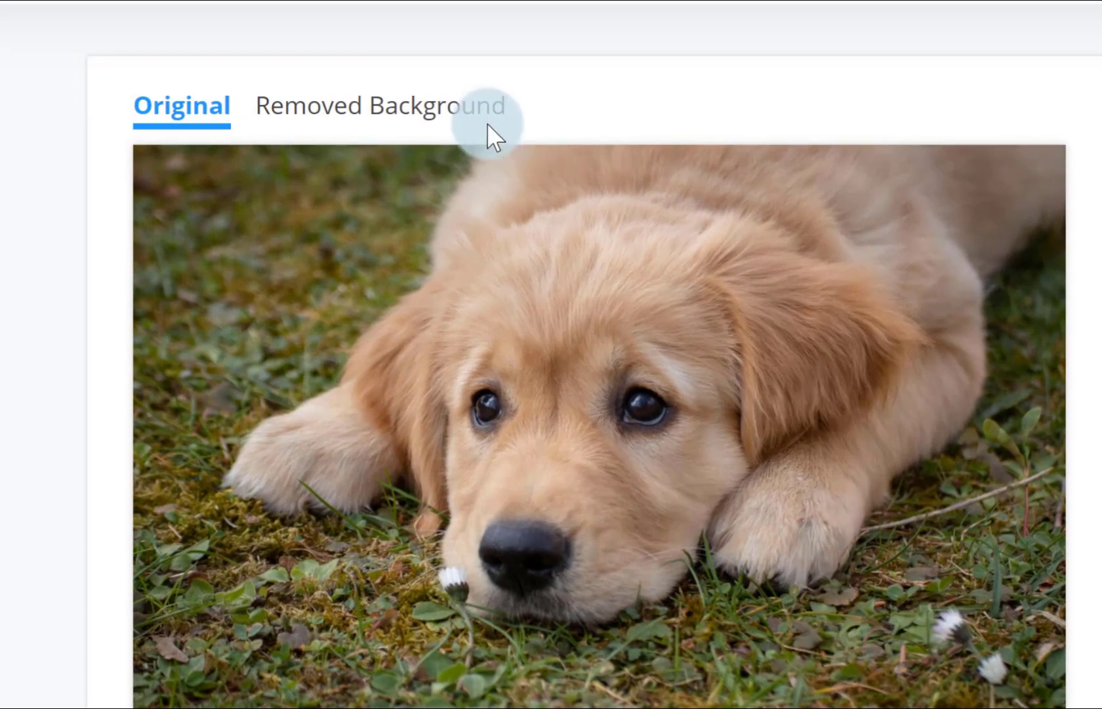
pyautogui.click(426, 107)
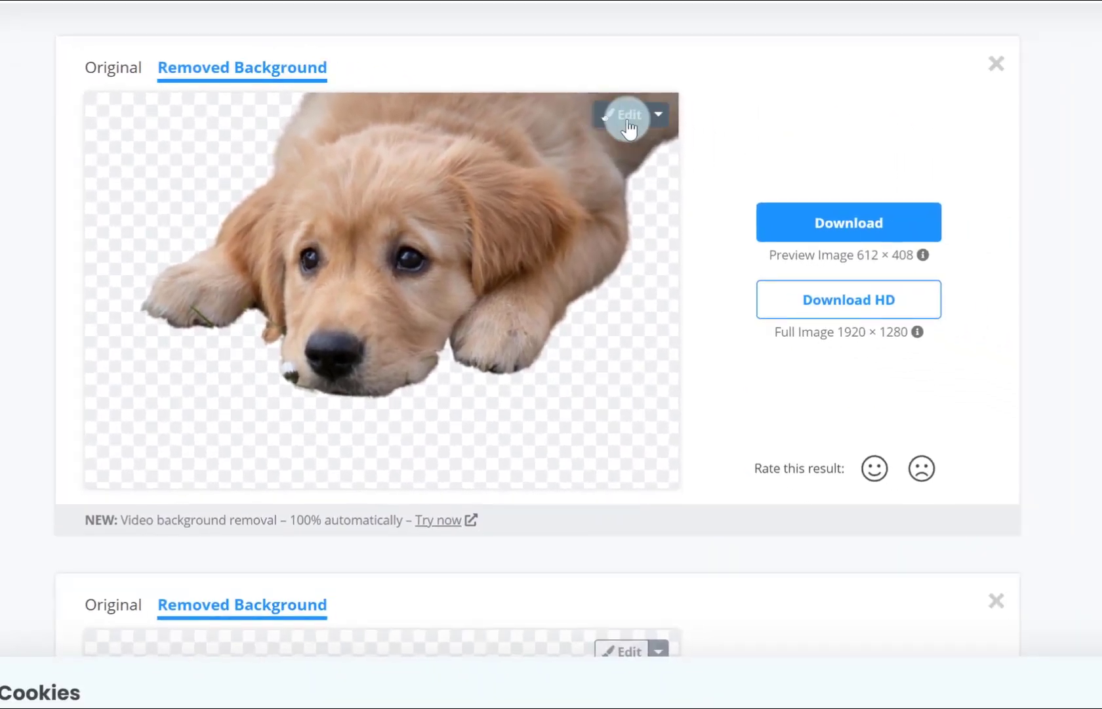
# Open the puppy cutout in the editor and restore the grass beneath its head and paws with a slightly larger brush.
pyautogui.click(628, 118)
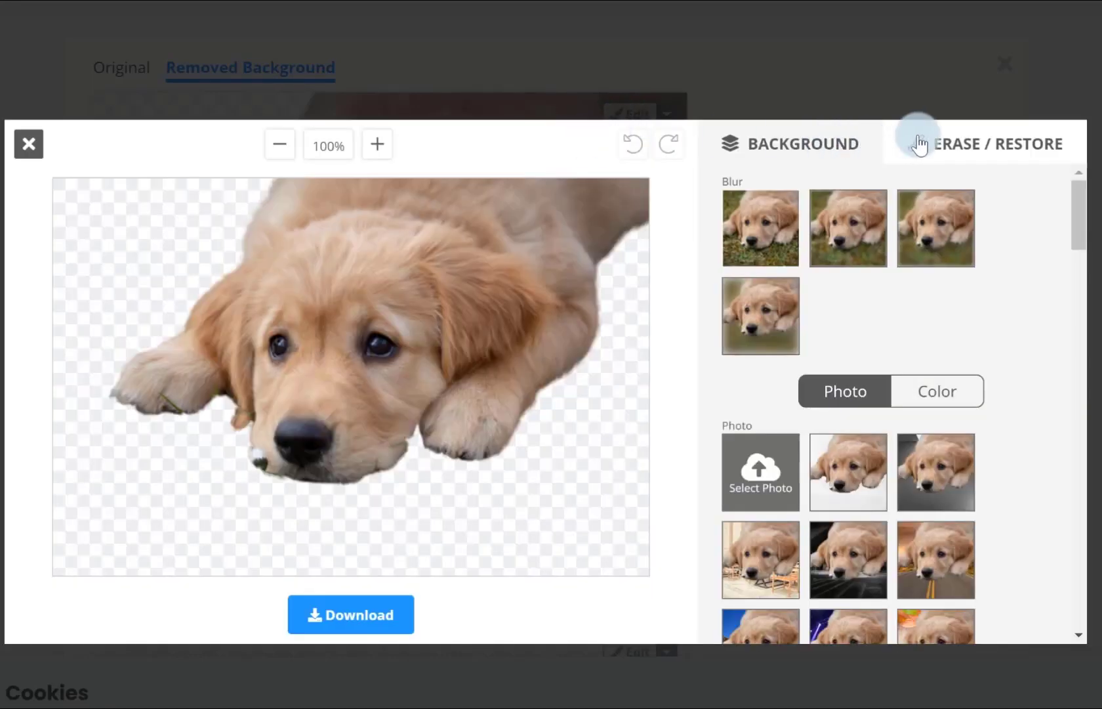
pyautogui.click(978, 143)
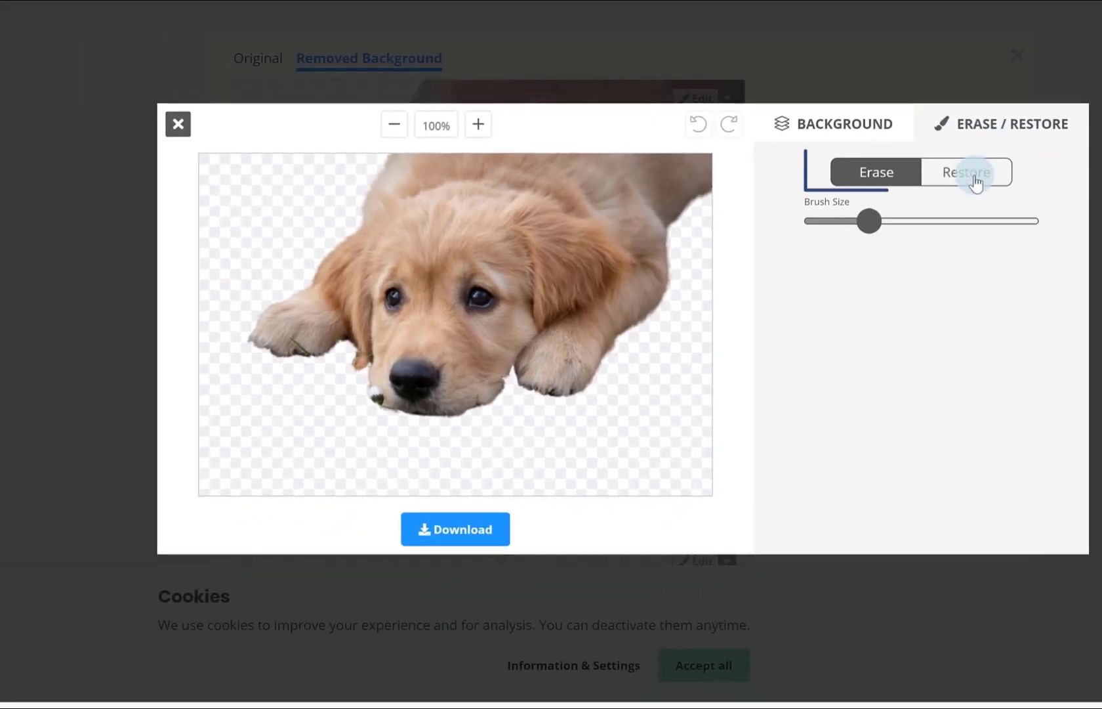
pyautogui.click(976, 177)
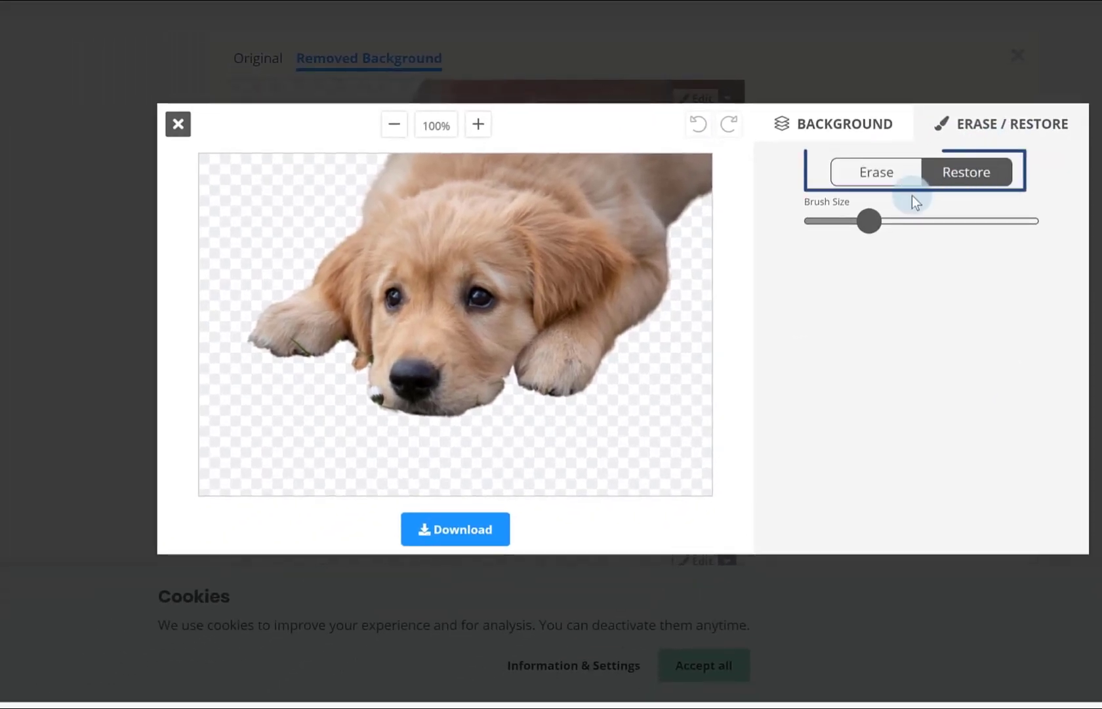
pyautogui.moveTo(877, 226)
pyautogui.mouseDown()
pyautogui.moveTo(960, 225)
pyautogui.moveTo(847, 233)
pyautogui.moveTo(882, 230)
pyautogui.mouseUp()
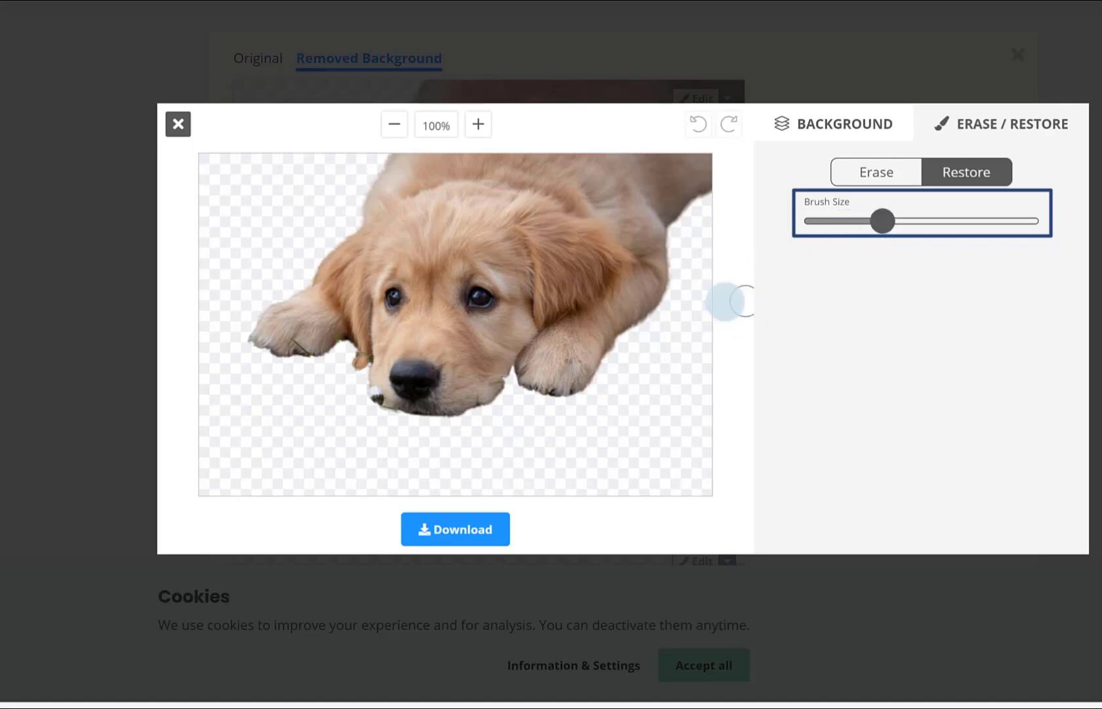
pyautogui.moveTo(610, 362)
pyautogui.mouseDown()
pyautogui.moveTo(591, 391)
pyautogui.moveTo(514, 373)
pyautogui.moveTo(471, 401)
pyautogui.moveTo(406, 410)
pyautogui.moveTo(357, 372)
pyautogui.moveTo(343, 344)
pyautogui.moveTo(292, 337)
pyautogui.moveTo(402, 398)
pyautogui.moveTo(466, 415)
pyautogui.moveTo(528, 386)
pyautogui.mouseUp()
pyautogui.click(962, 186)
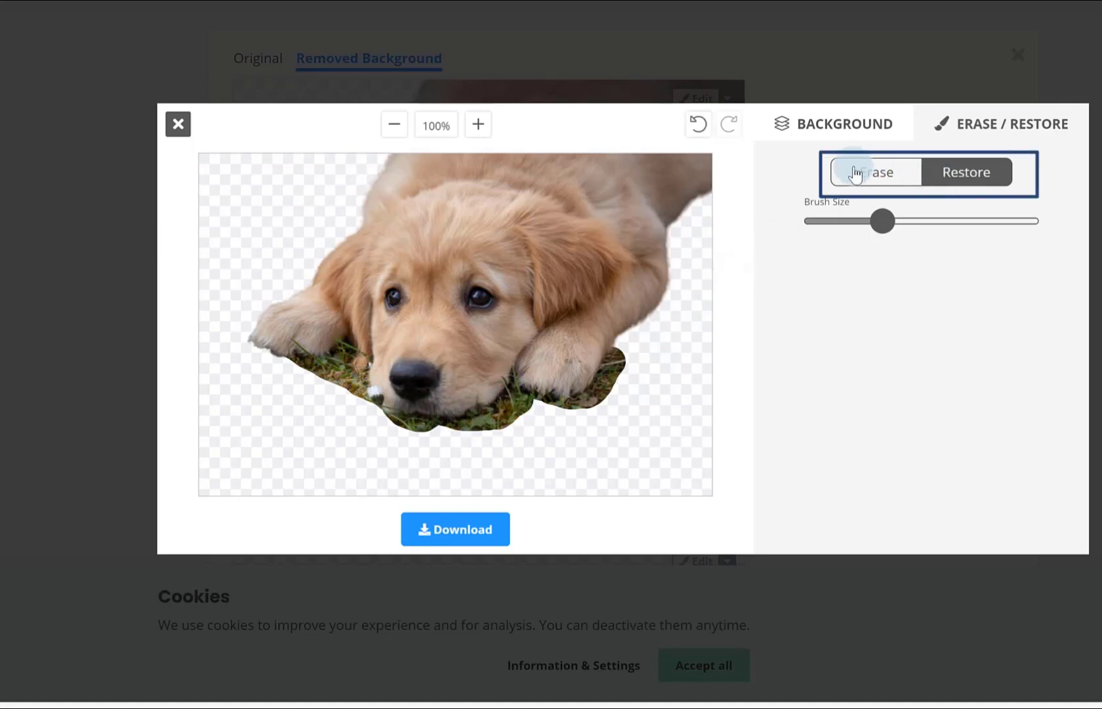
# Try erasing a strip across the puppy's front paw and cheek, and undo the stroke.
pyautogui.click(885, 173)
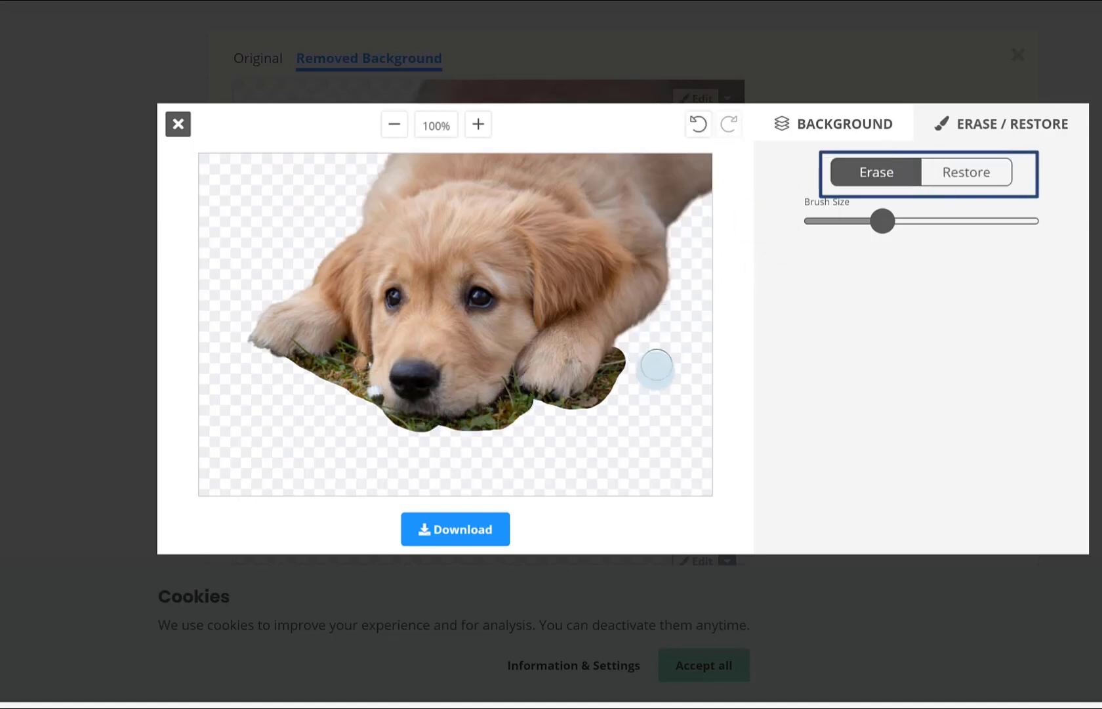
pyautogui.moveTo(634, 361)
pyautogui.mouseDown()
pyautogui.moveTo(571, 364)
pyautogui.moveTo(474, 335)
pyautogui.mouseUp()
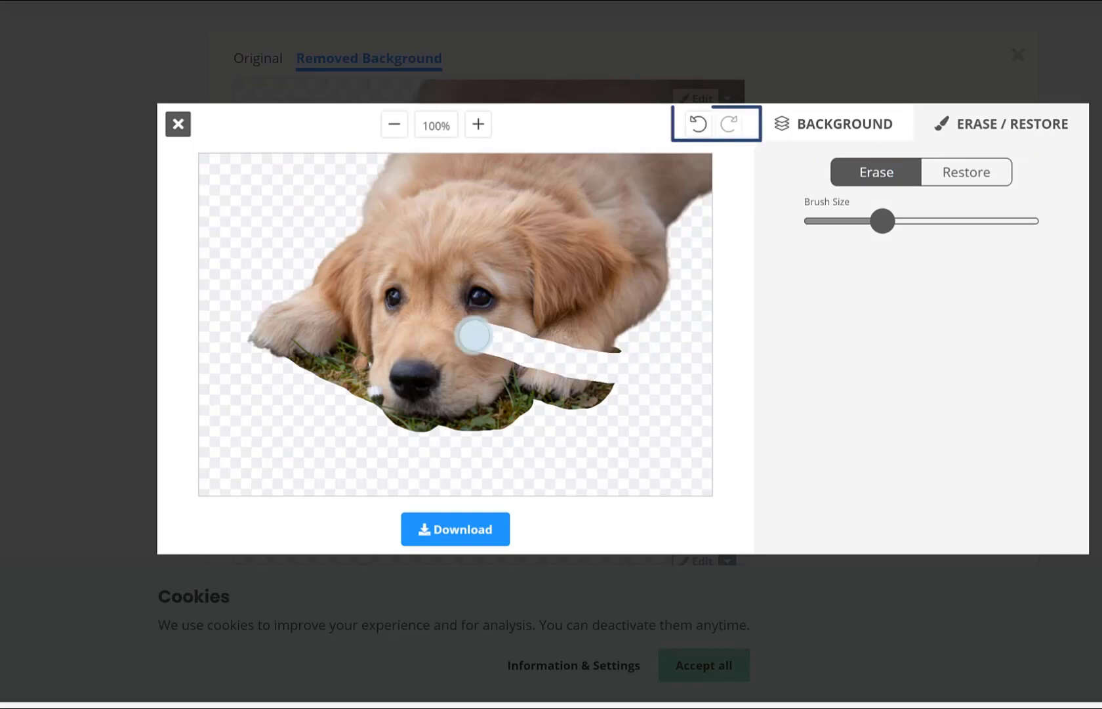
pyautogui.click(699, 125)
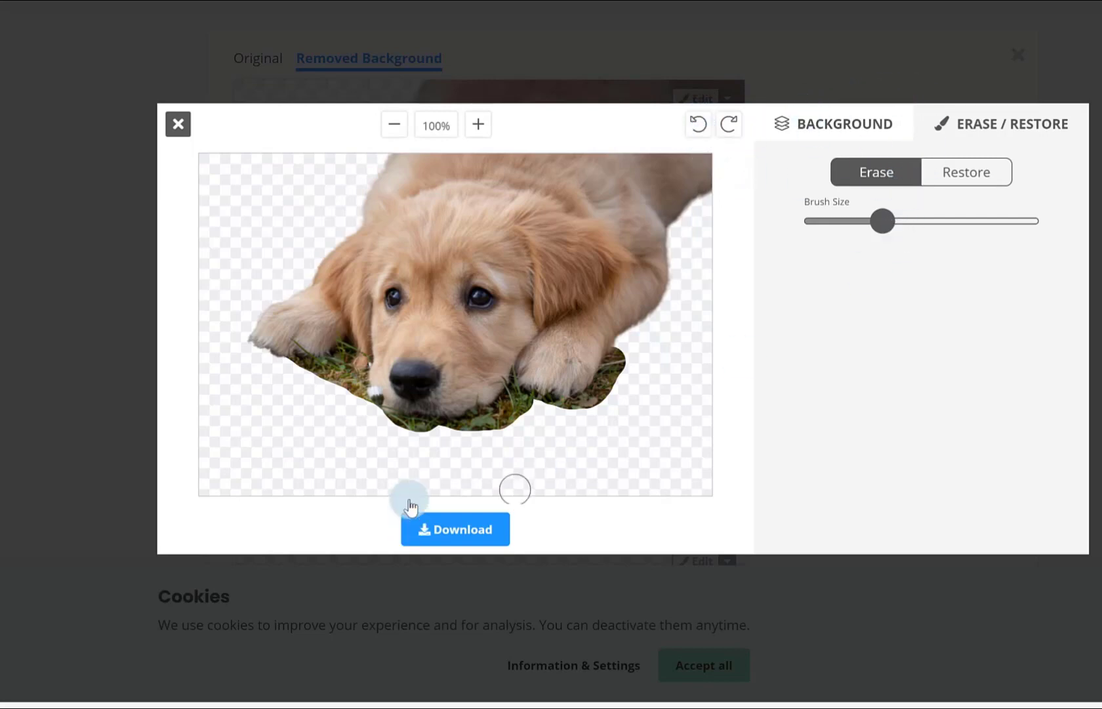
# Download the puppy image with the restored grass and close the editor.
pyautogui.click(483, 528)
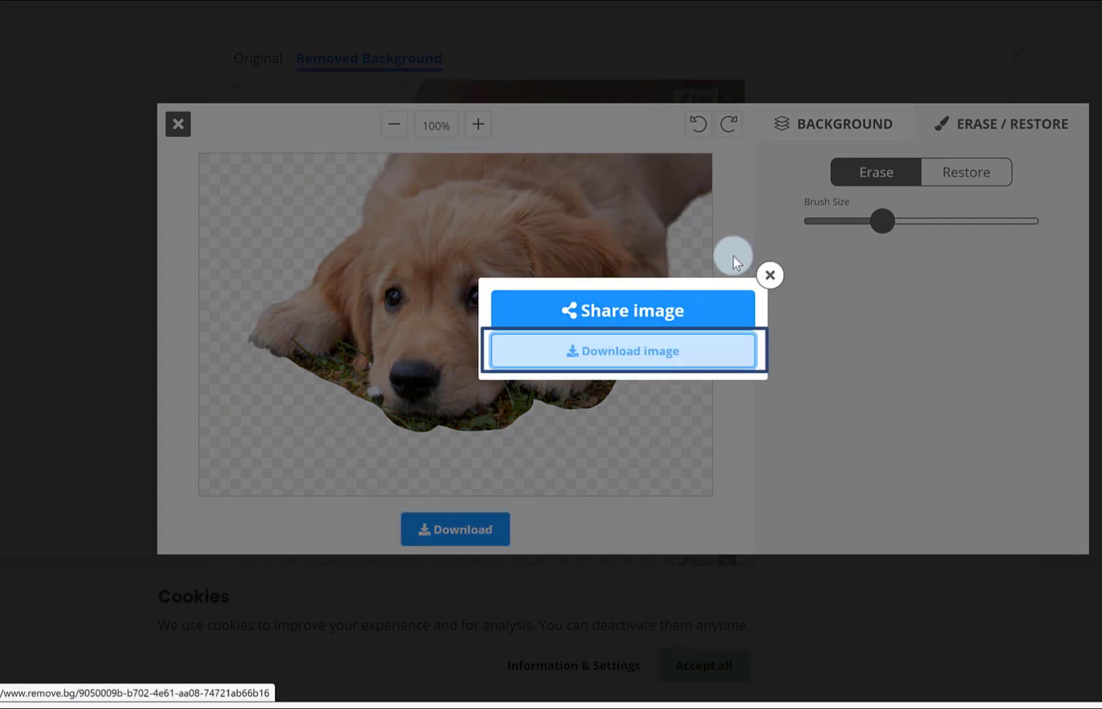
pyautogui.click(769, 276)
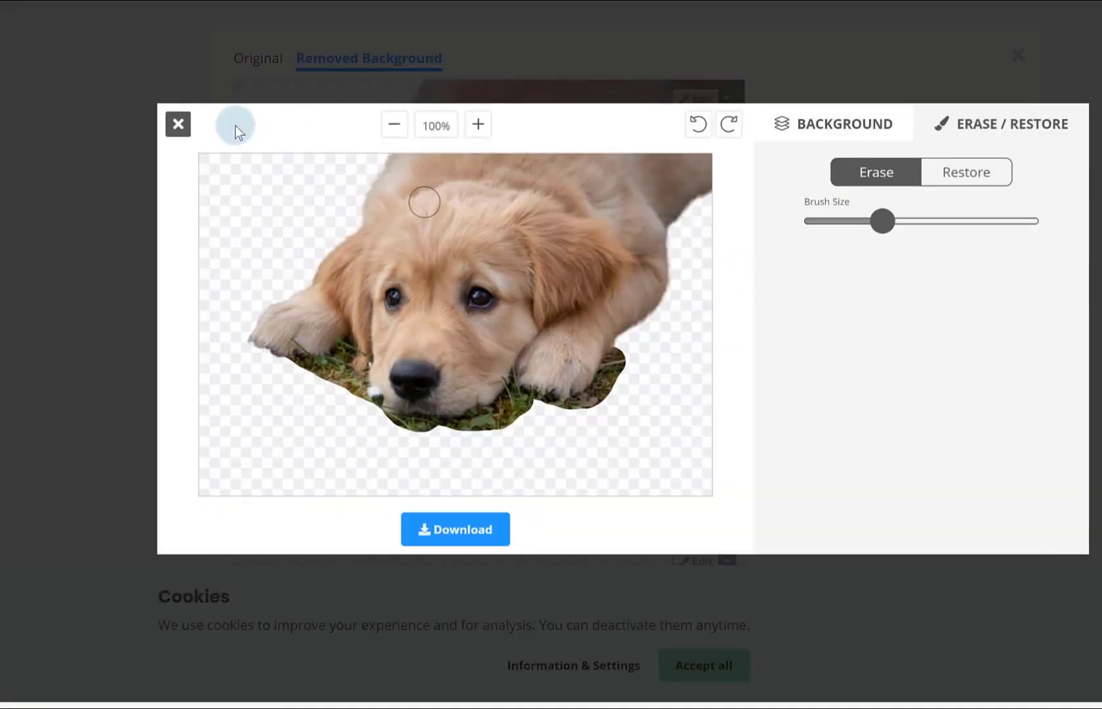
pyautogui.click(178, 124)
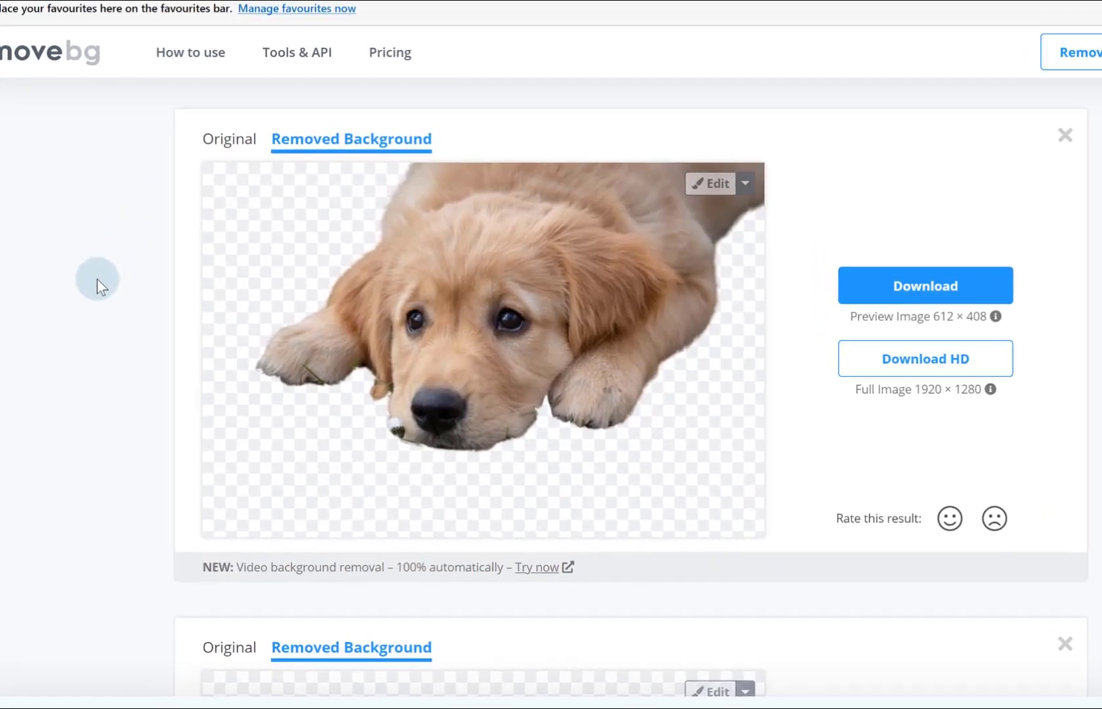